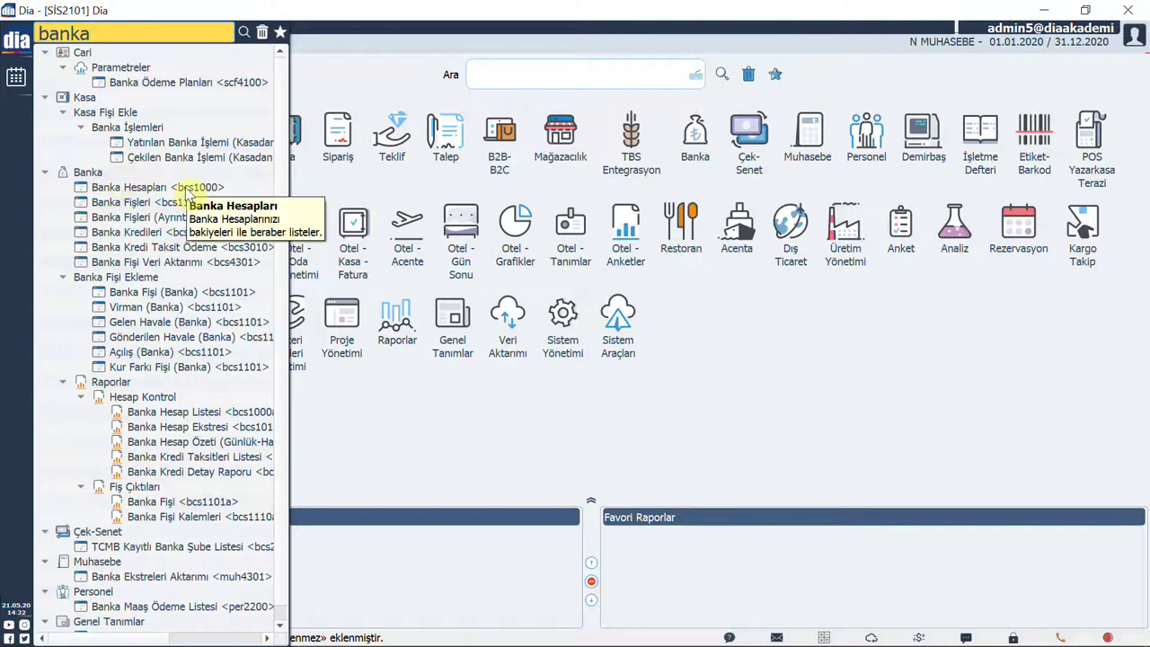
Step: Open the bank accounts list and review the FİNANSBANK USD MEVDUAT HES record's currency, closing it without saving
click(188, 193)
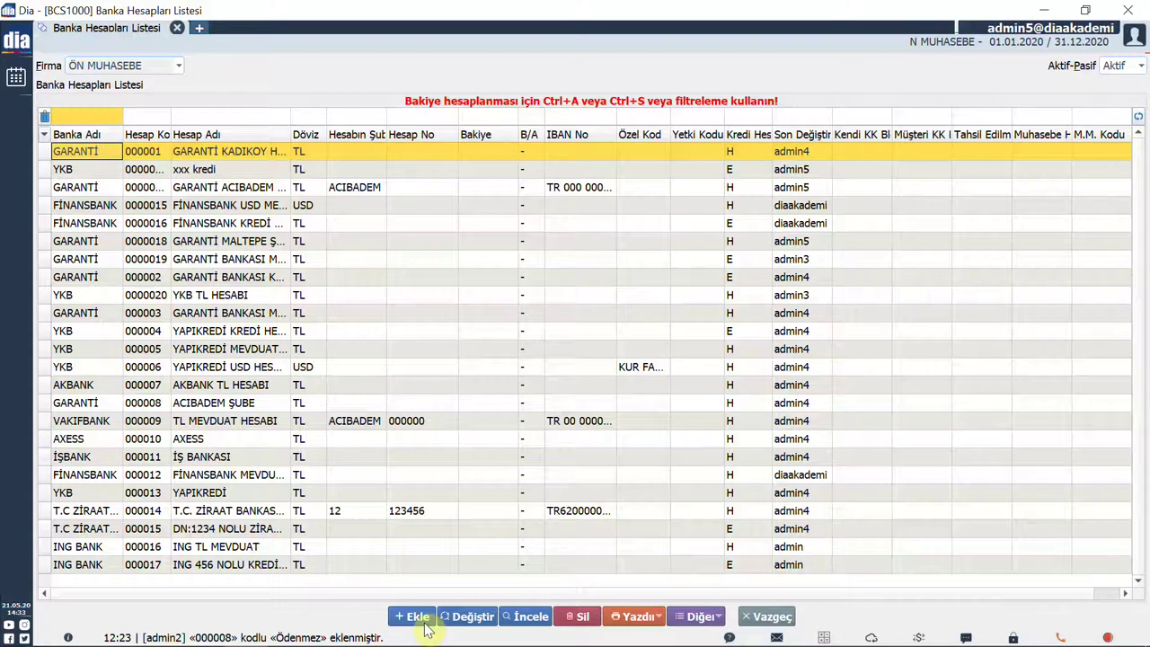
click(259, 205)
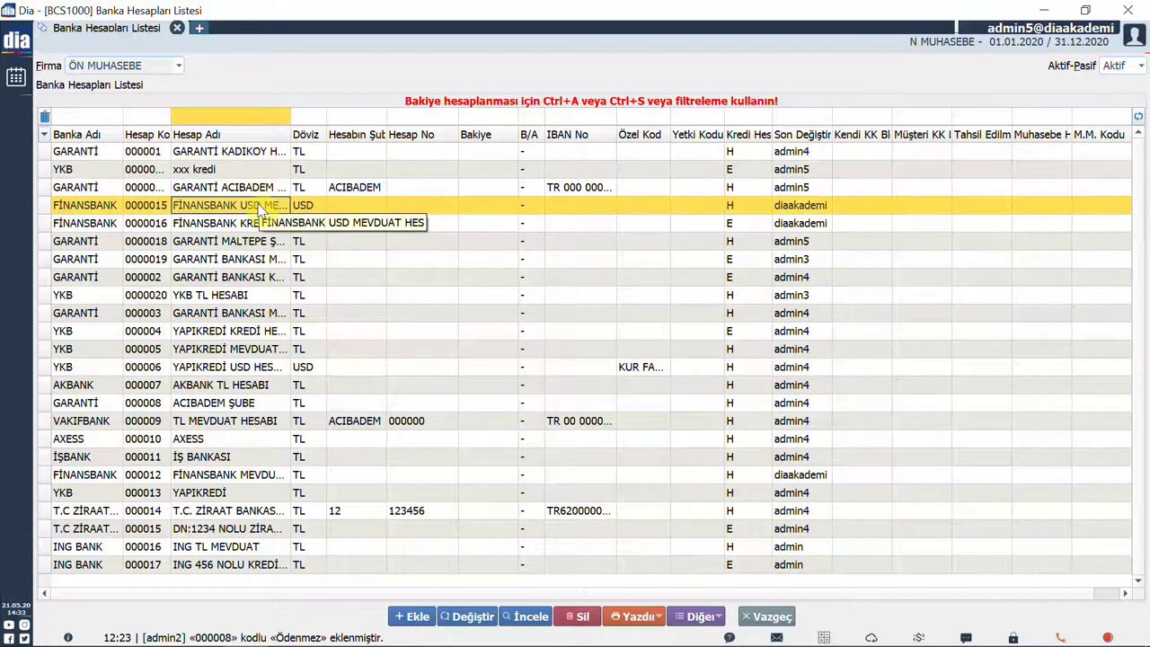
click(483, 618)
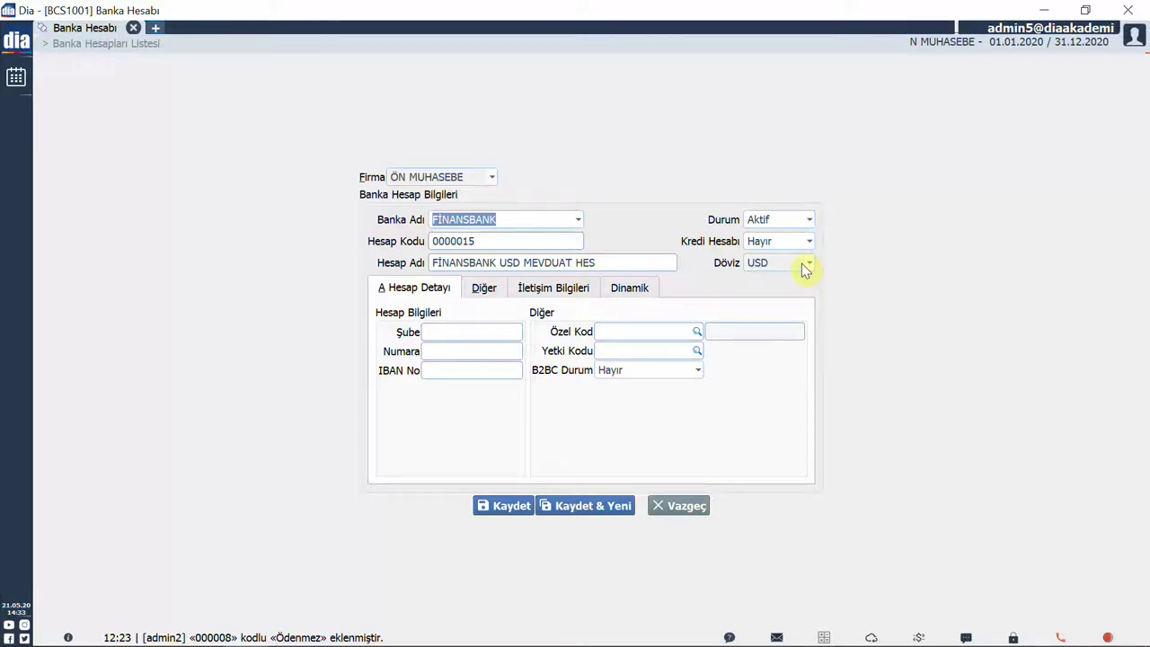
click(693, 506)
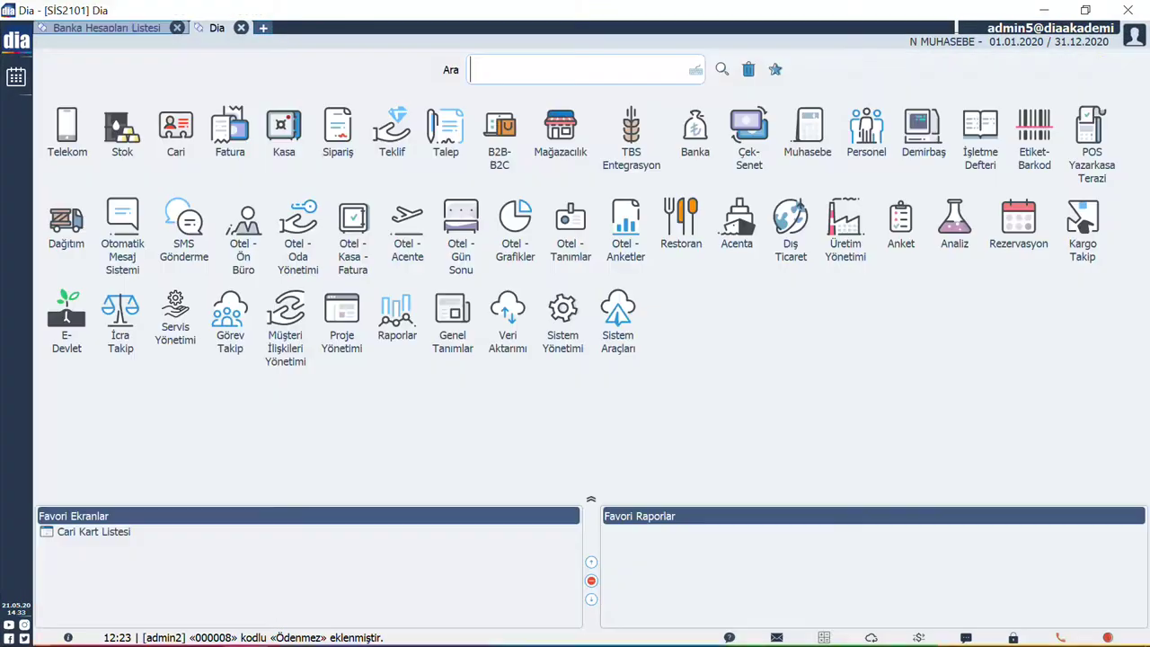
click(696, 610)
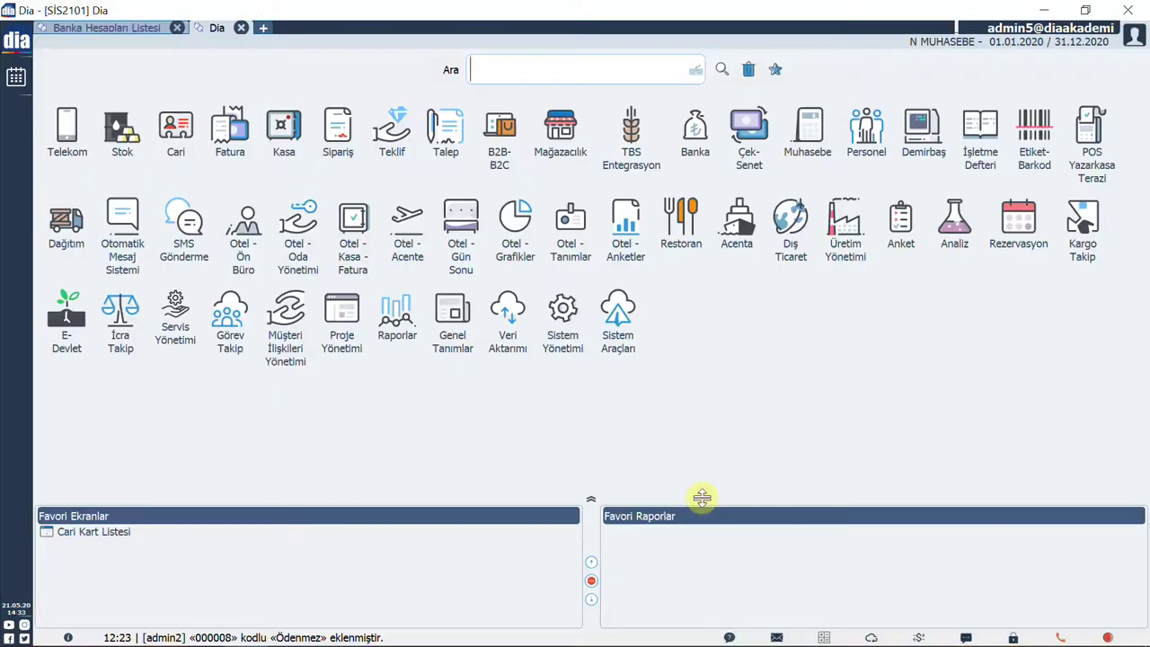
Step: Open the Banka Fişleri list and start a new Gönderilen Havale slip
click(20, 41)
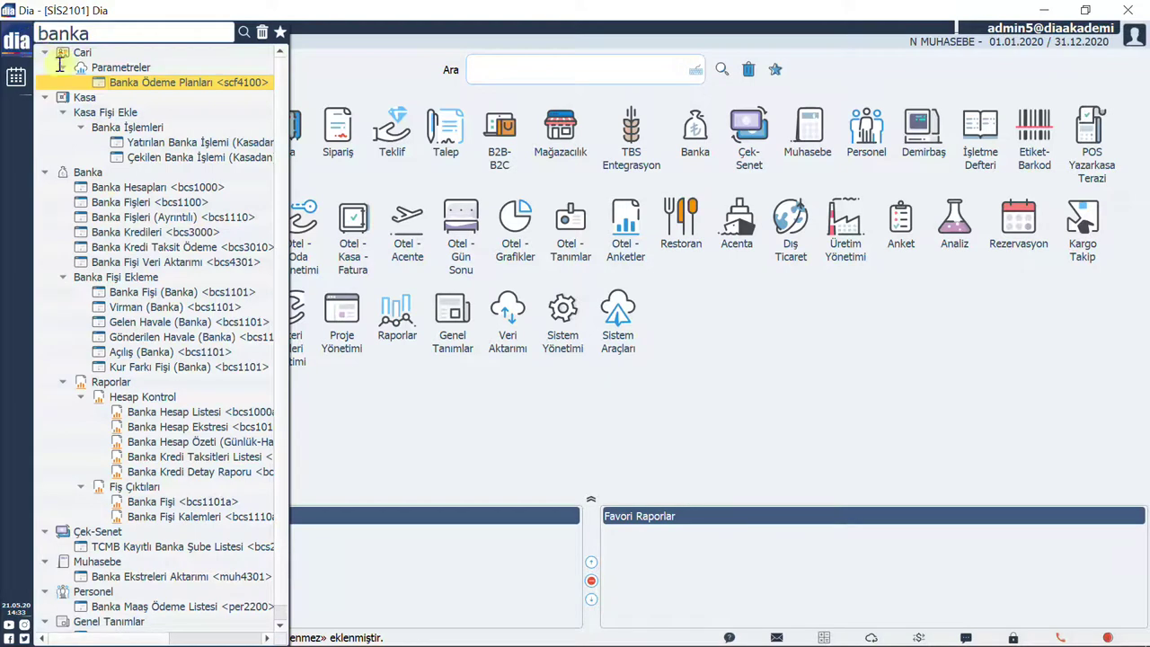
click(151, 203)
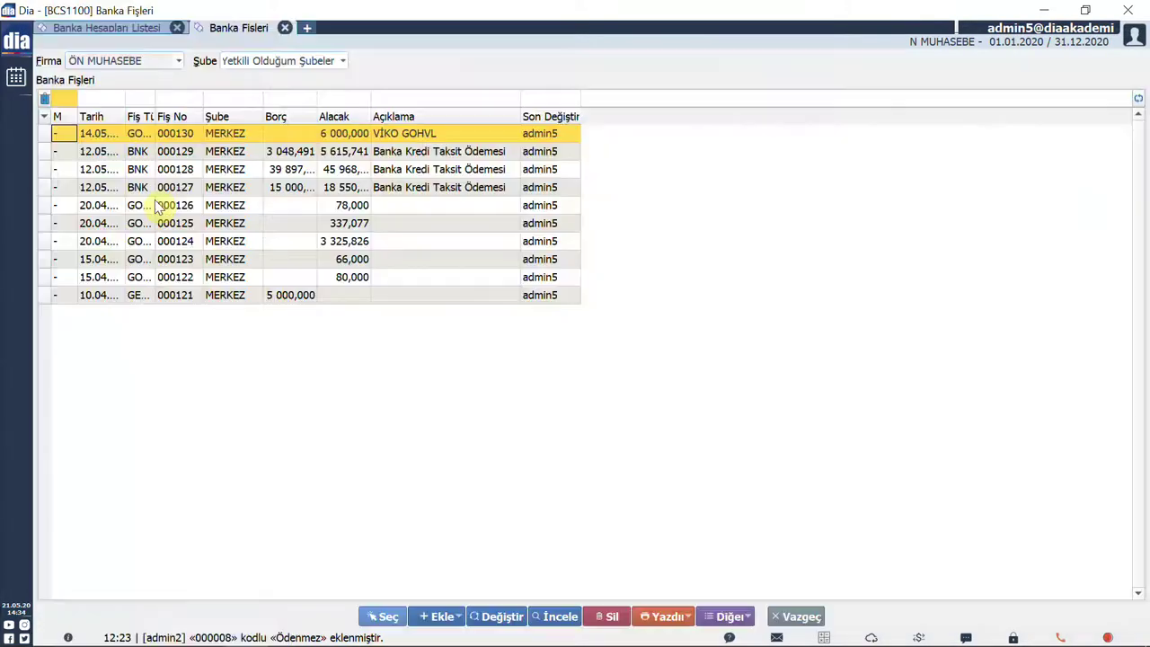
click(430, 616)
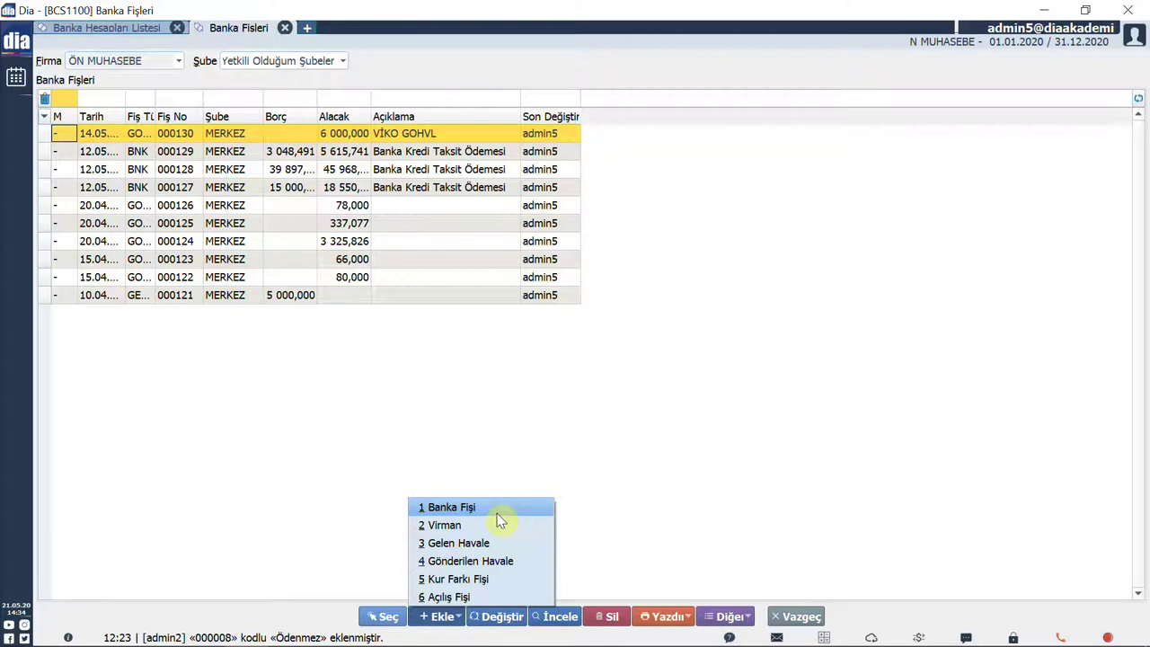
click(519, 563)
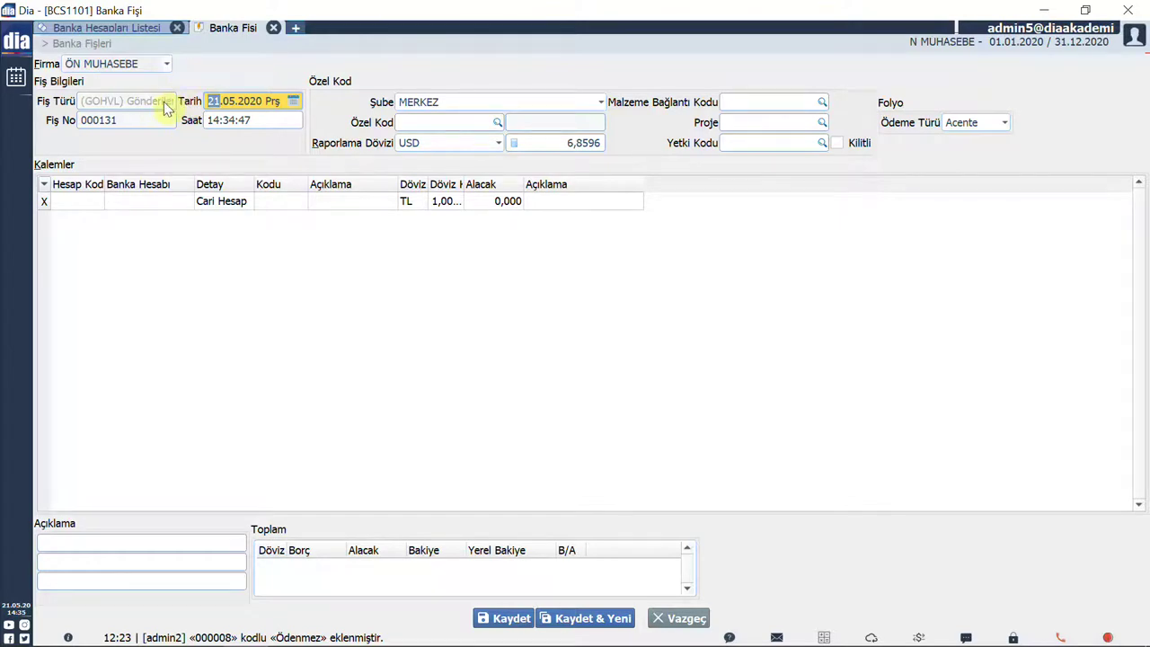
Step: Set the slip's date to 04.05.2020 and keep MERKEZ as its branch
click(294, 101)
click(127, 181)
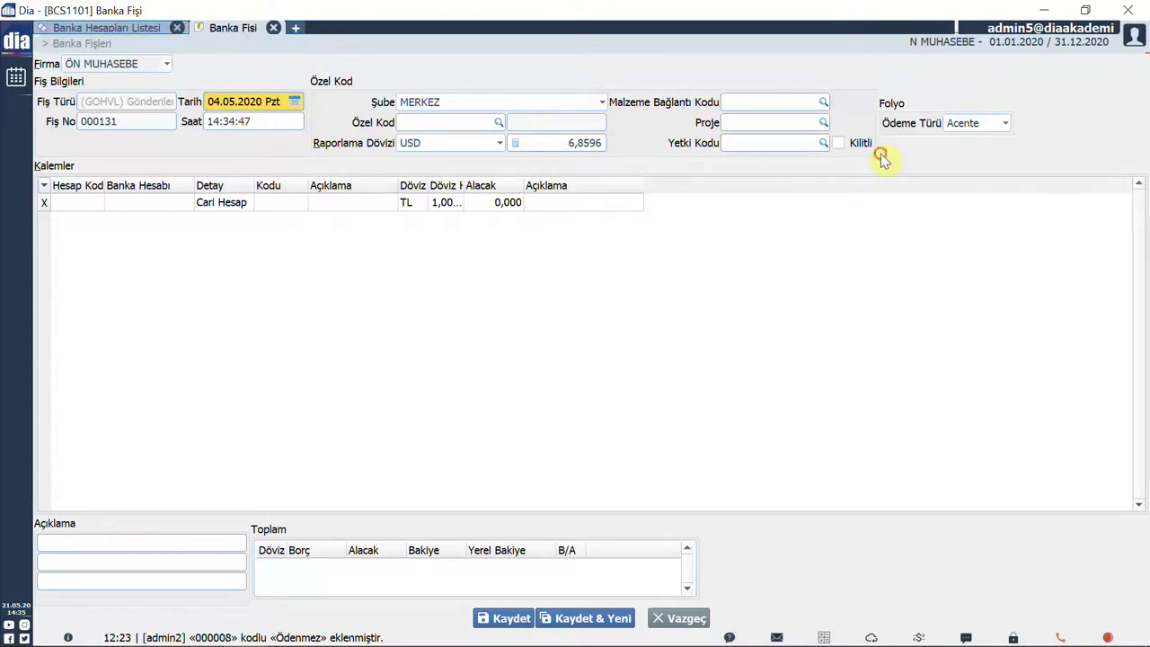
click(600, 103)
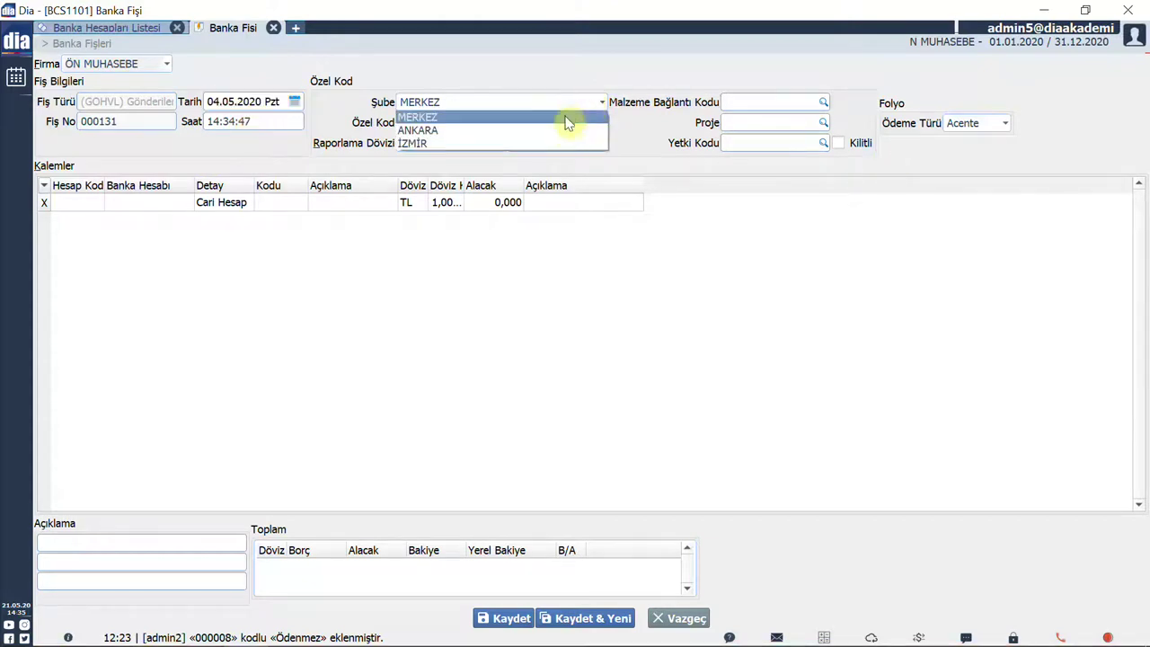
click(620, 108)
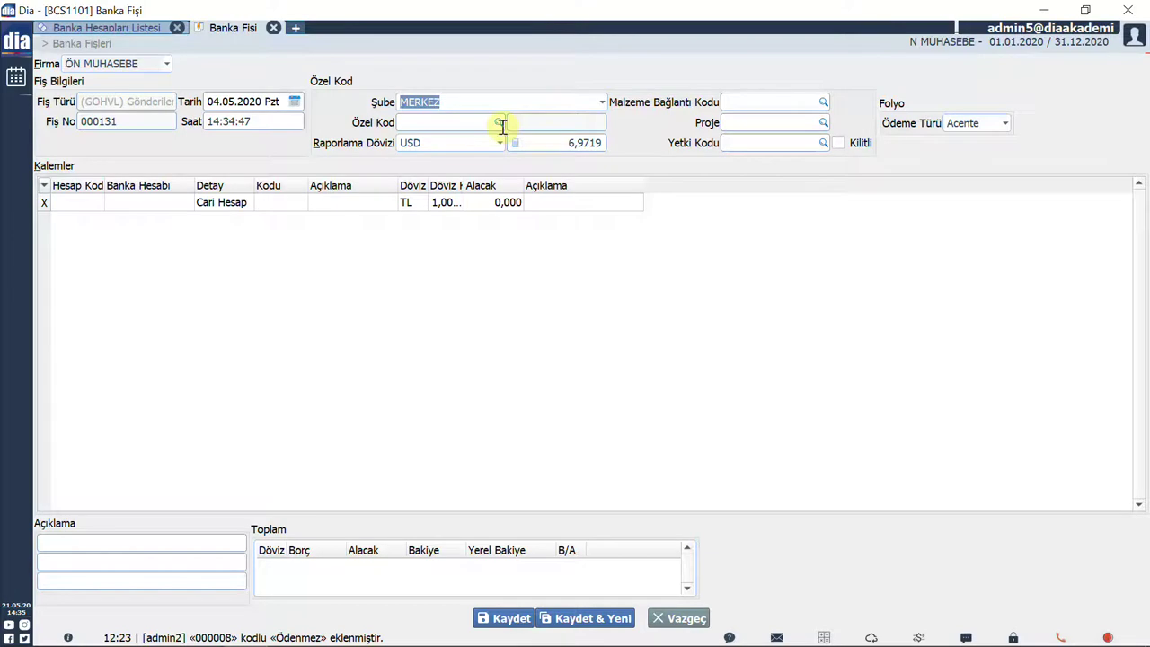
click(735, 222)
Step: Review the reporting currency and payment type options, keeping USD and Acente
click(496, 144)
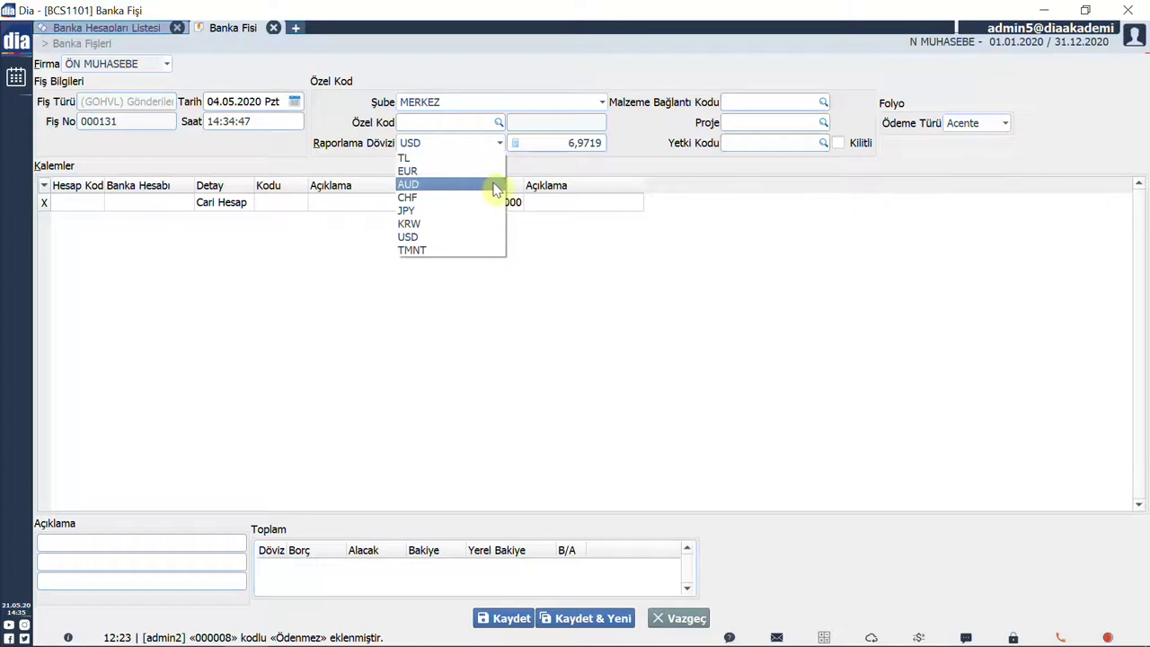
click(579, 162)
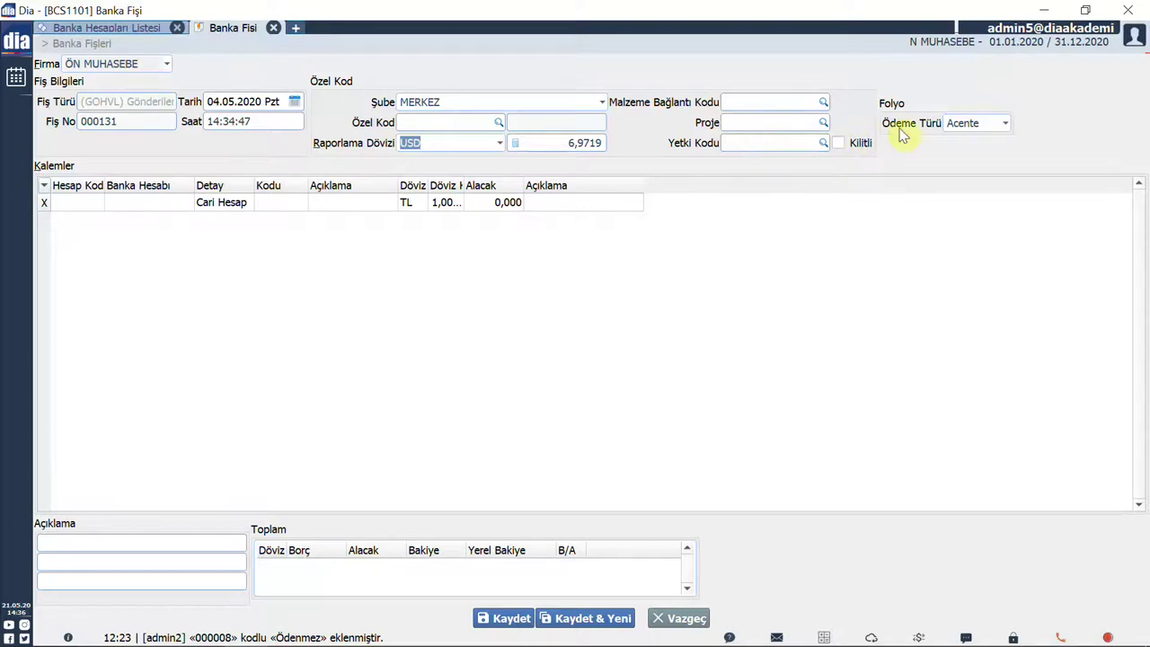
click(1006, 125)
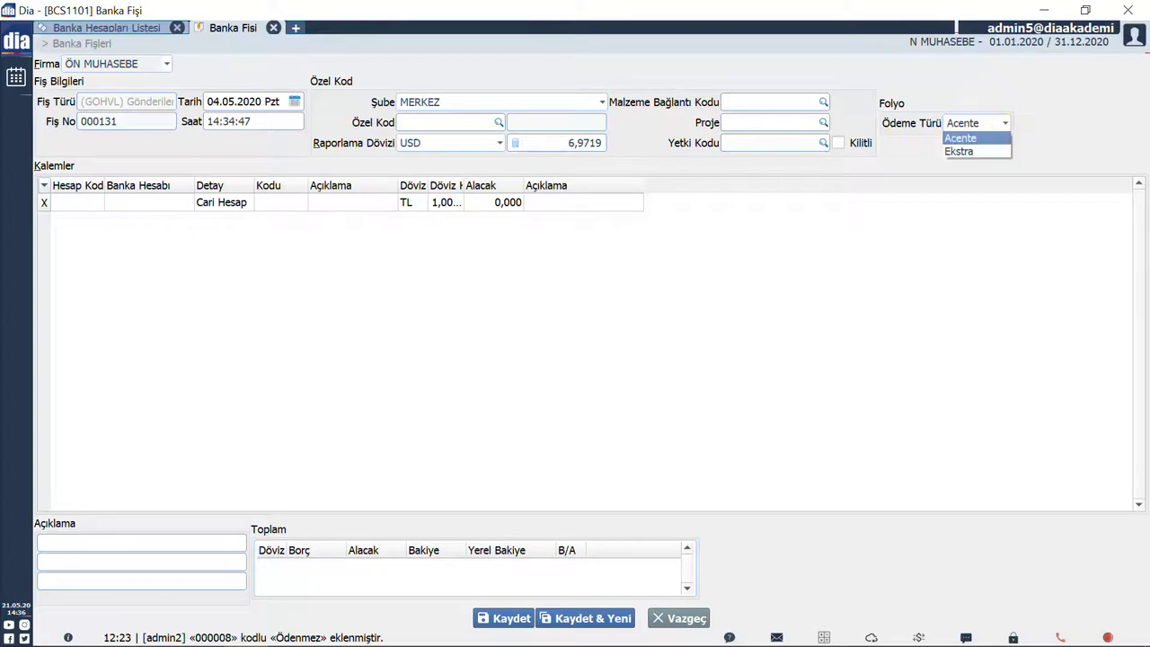
click(959, 138)
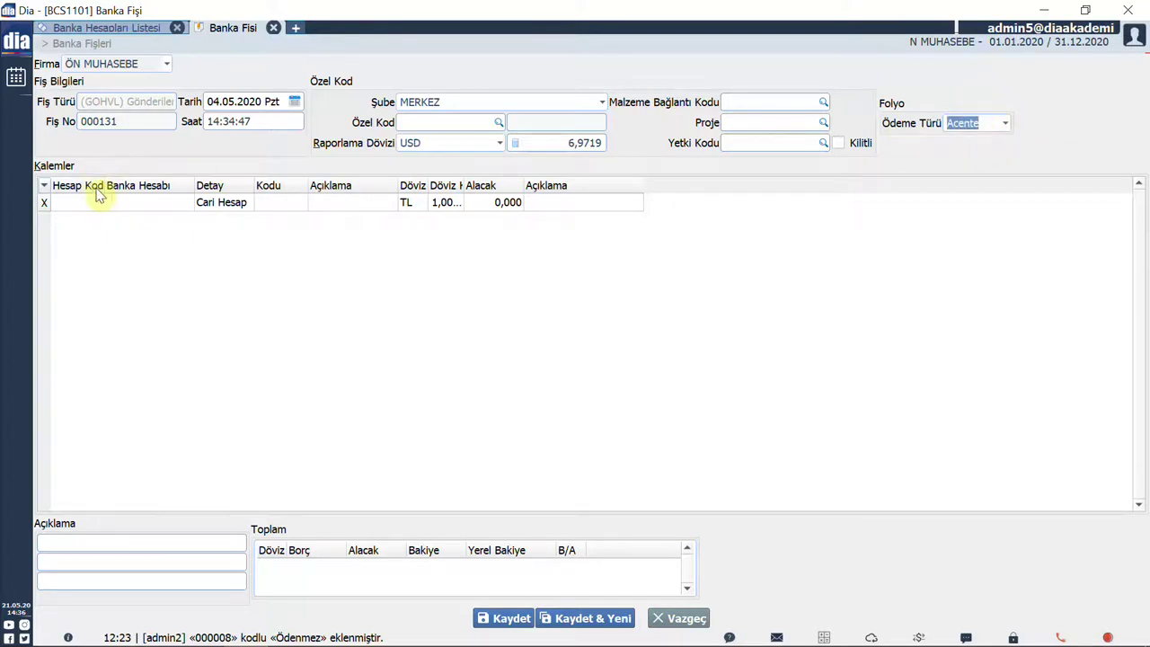
Step: Widen the Hesap Kodu column and assign the FİNANSBANK USD MEVDUAT HES account to the slip's first line
drag(104, 187, 135, 185)
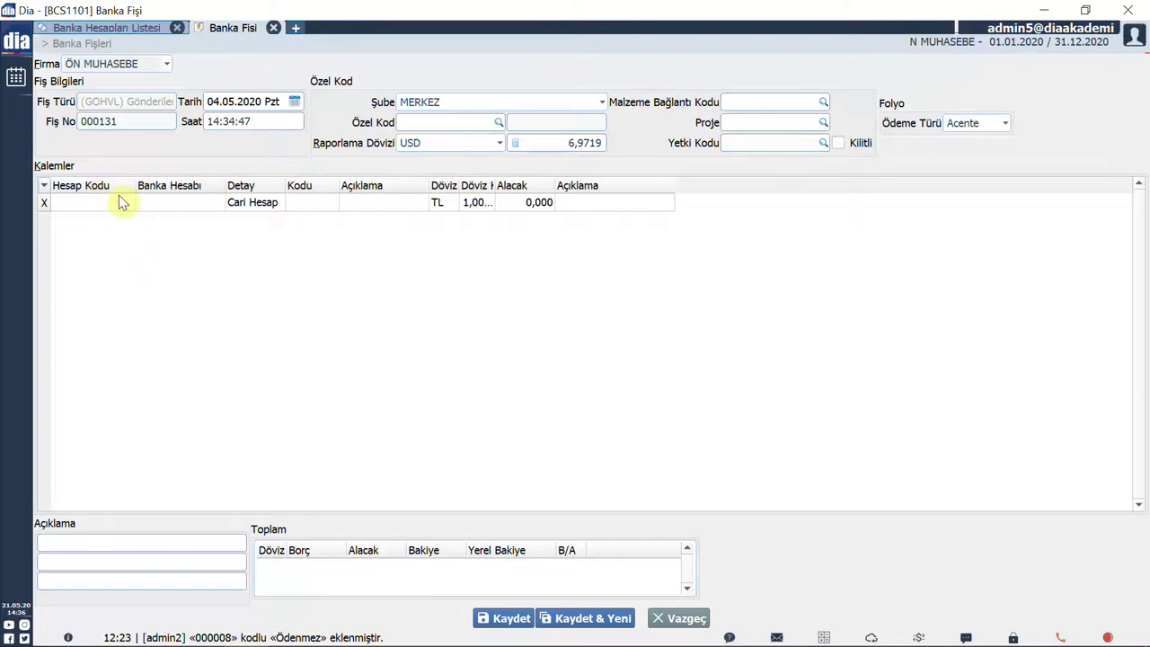
double_click(124, 201)
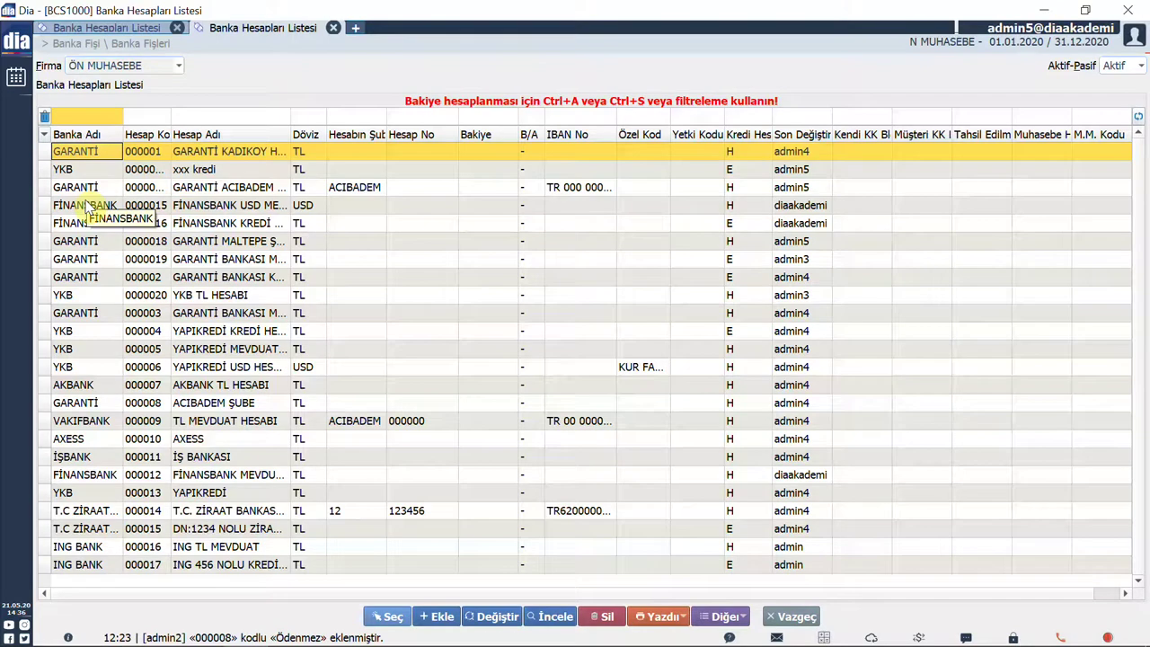
click(227, 209)
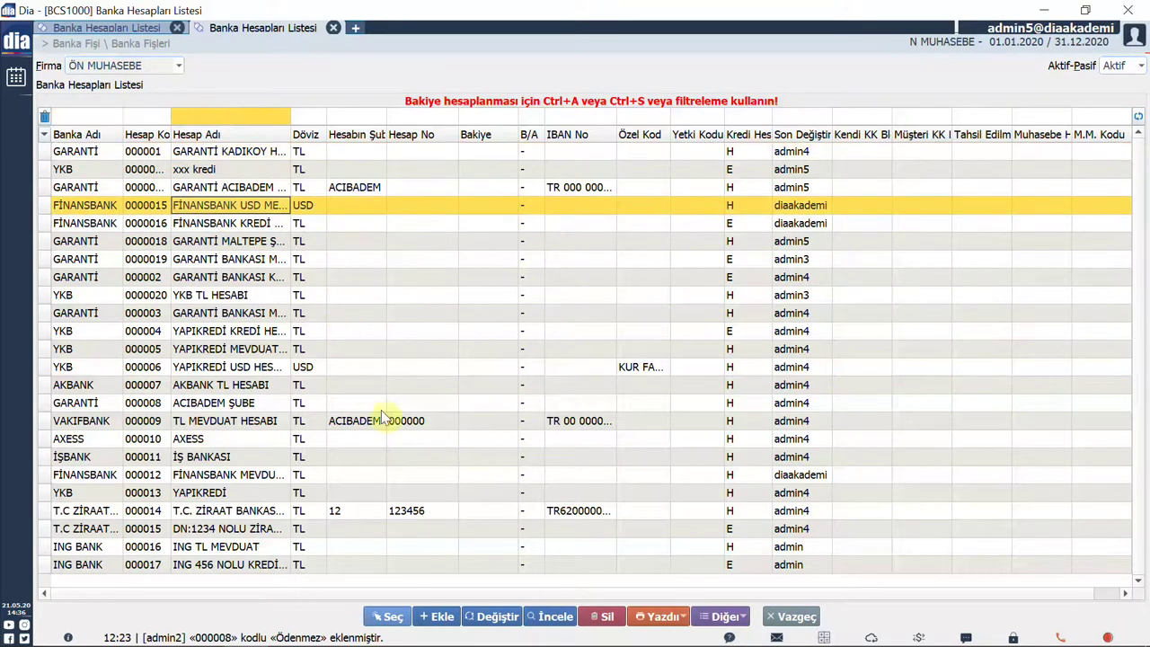
click(387, 616)
Step: Select ASD TEDARİKÇİ as the current account on the slip line
click(312, 205)
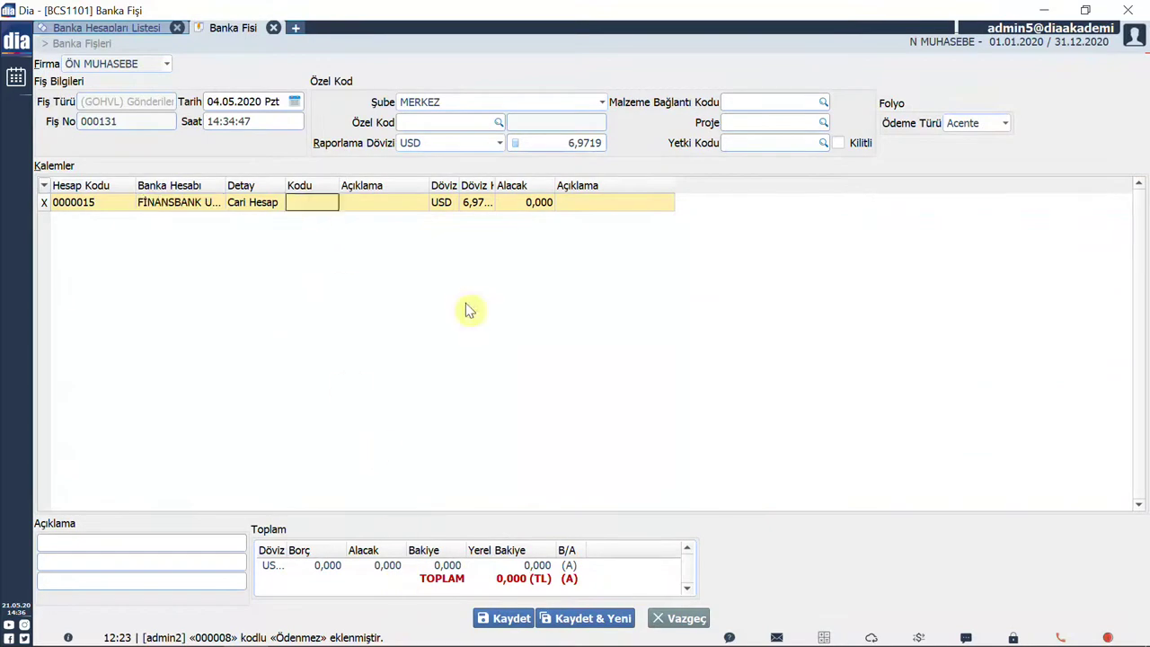
double_click(312, 203)
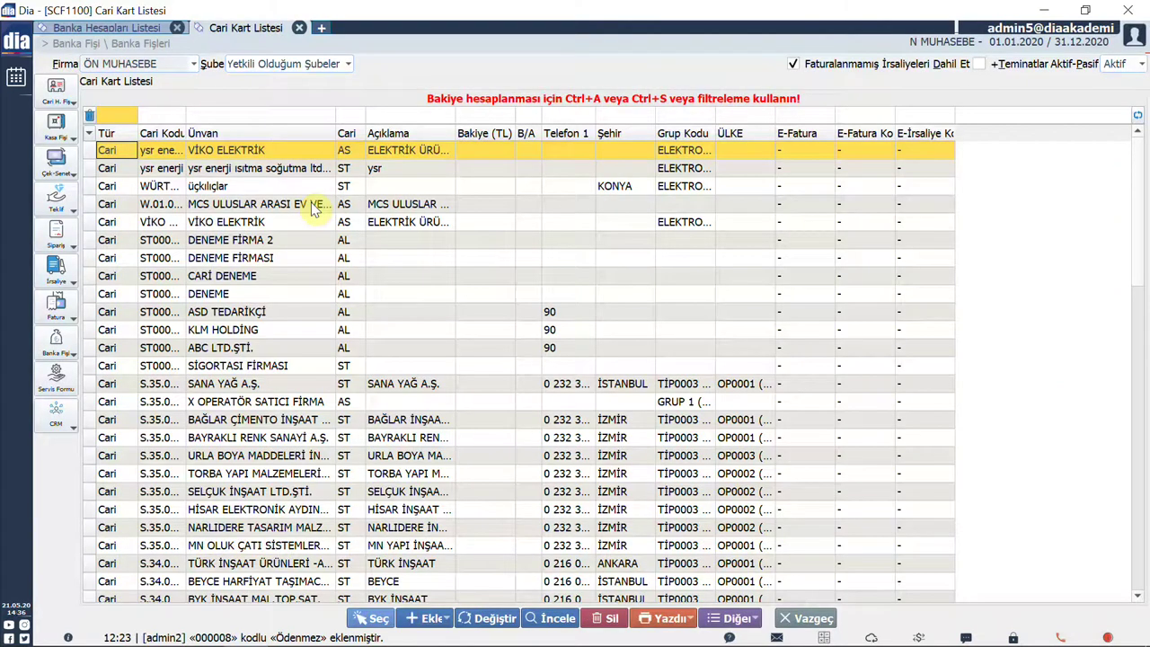
click(283, 311)
click(370, 616)
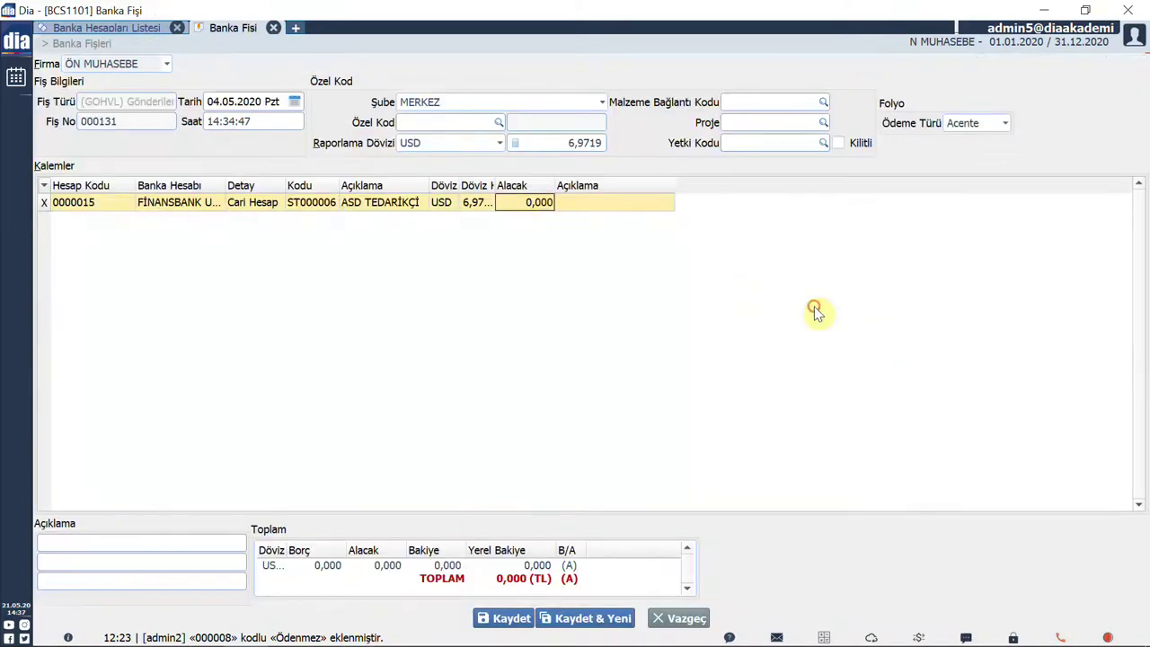
Step: Enter 7000 as the line's Alacak amount and widen the Döviz and Döviz Kuru columns
text(7000)
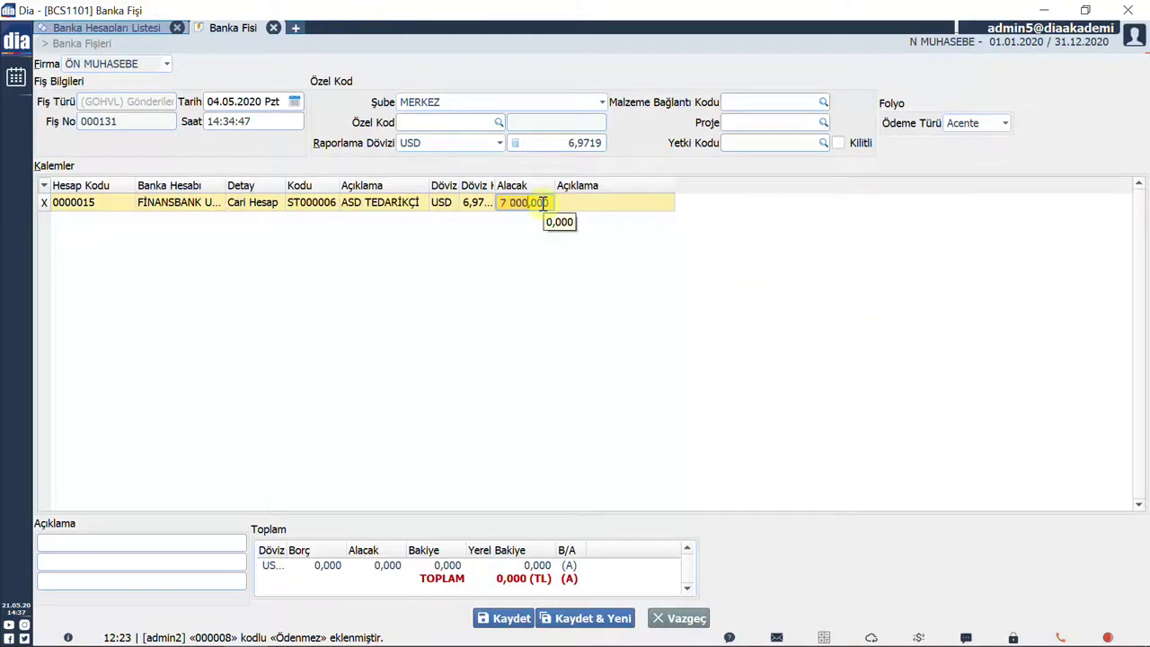
key(Return)
drag(456, 186, 503, 186)
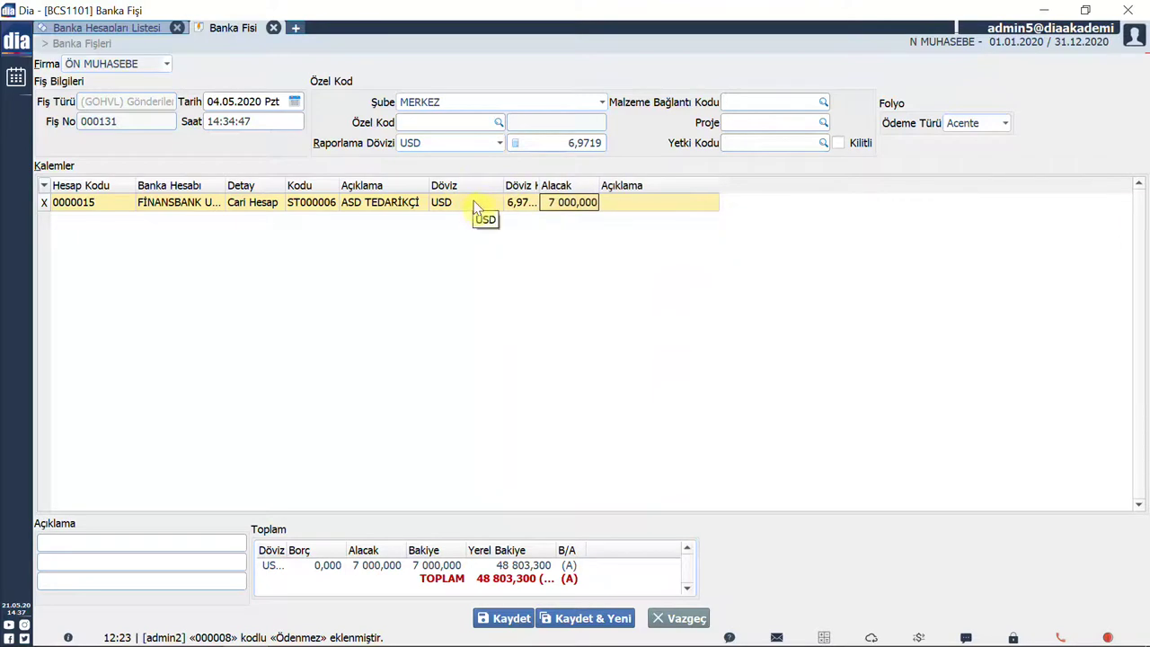
drag(540, 186, 589, 186)
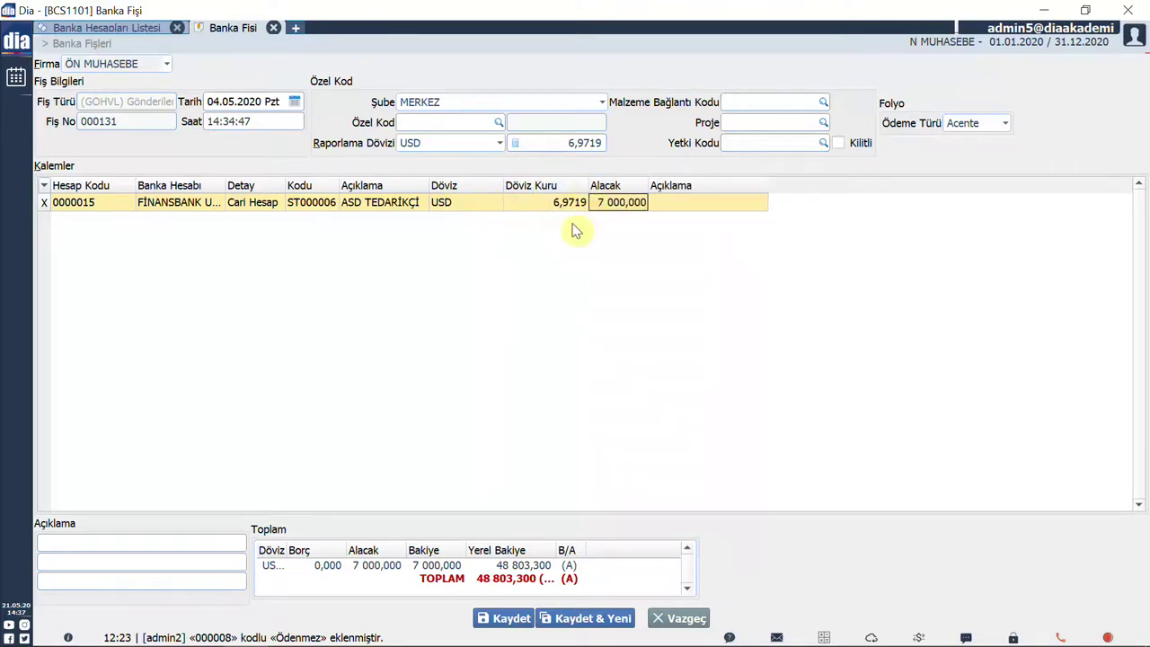
Step: Enter GOHVL as the description of the transfer line
click(651, 207)
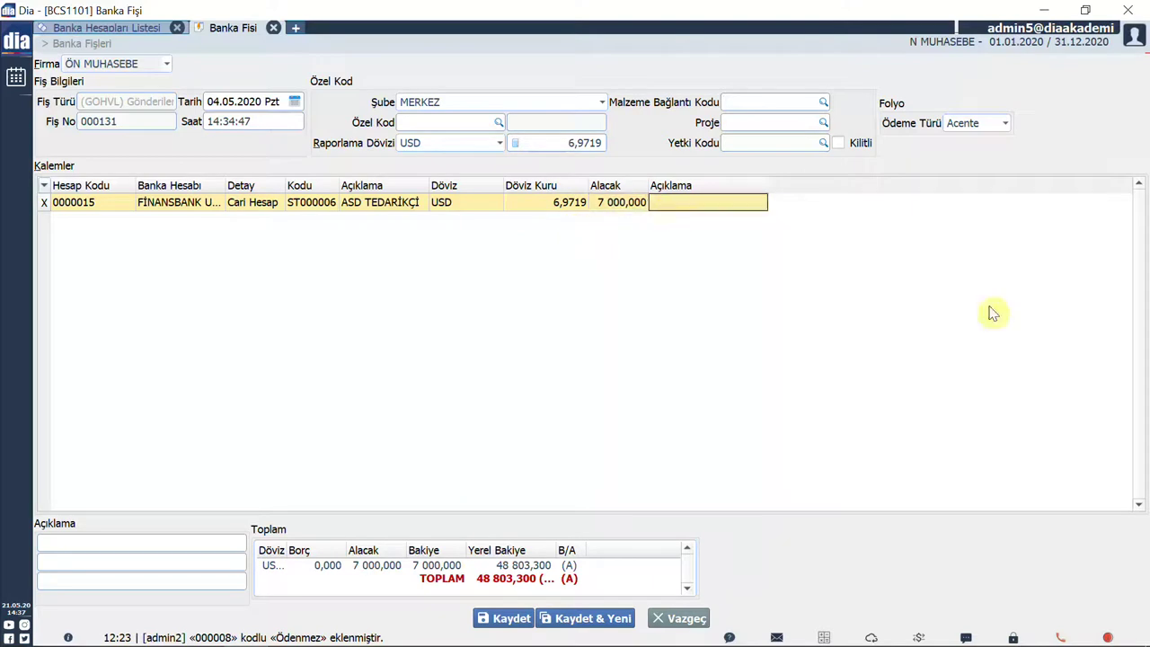
text(GOHVL)
key(Return)
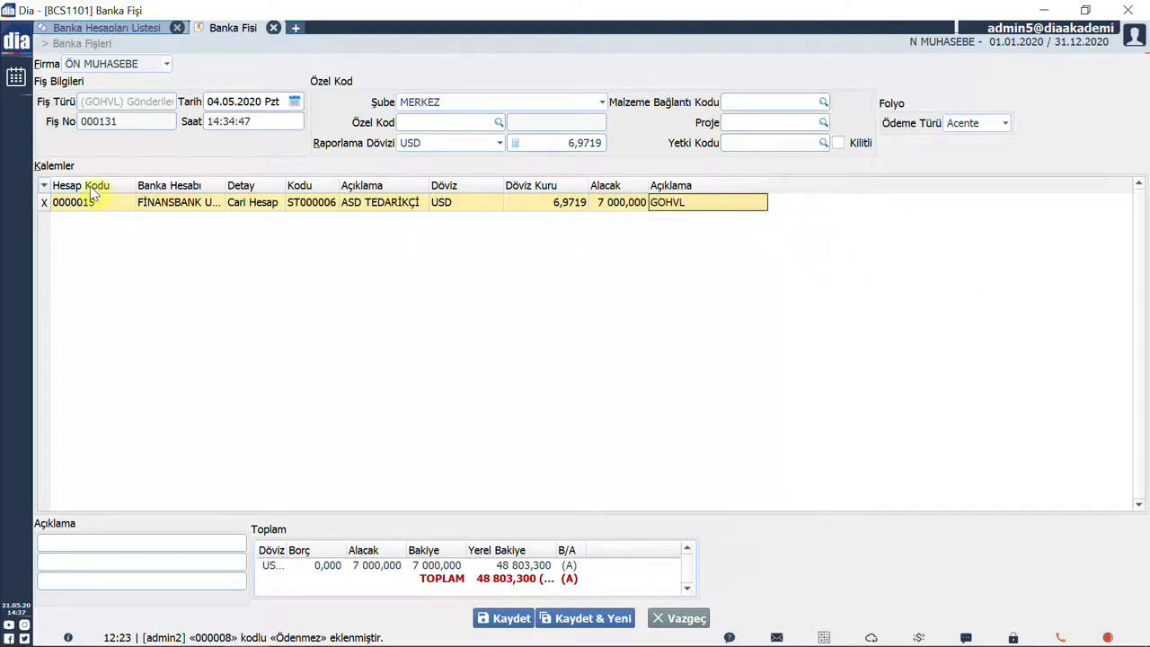
Step: Show the Alacak (TL), Alacak (Cari), Döviz (Cari) and Makbuz No columns in the line grid and widen Alacak (TL)
click(44, 186)
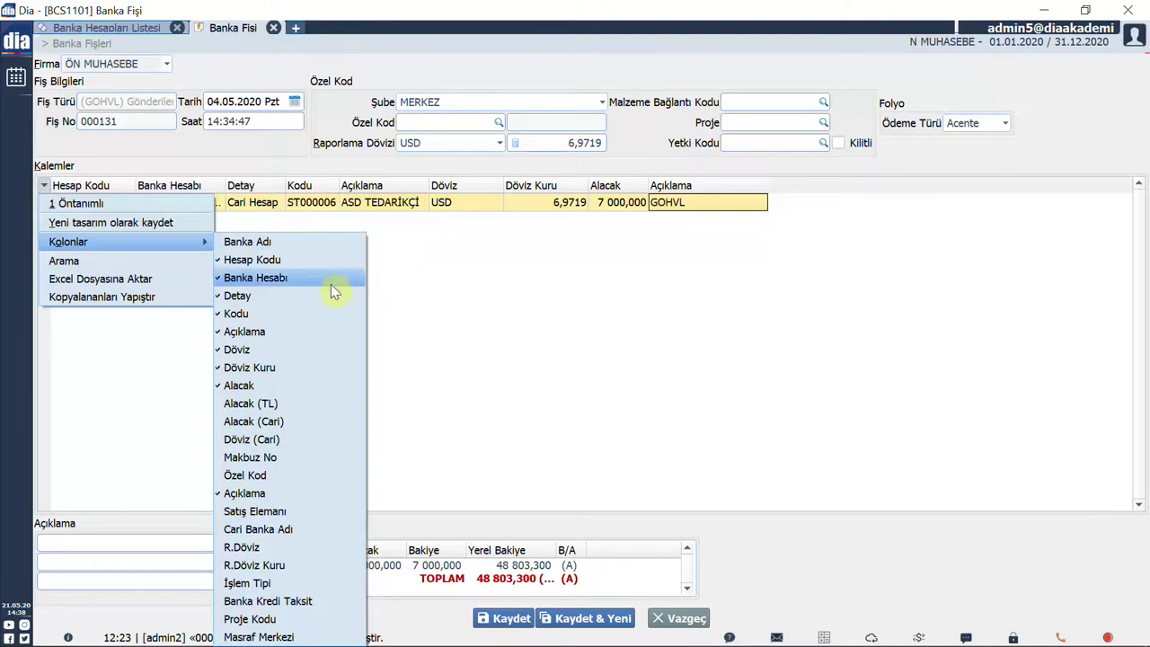
click(337, 410)
click(339, 422)
click(340, 440)
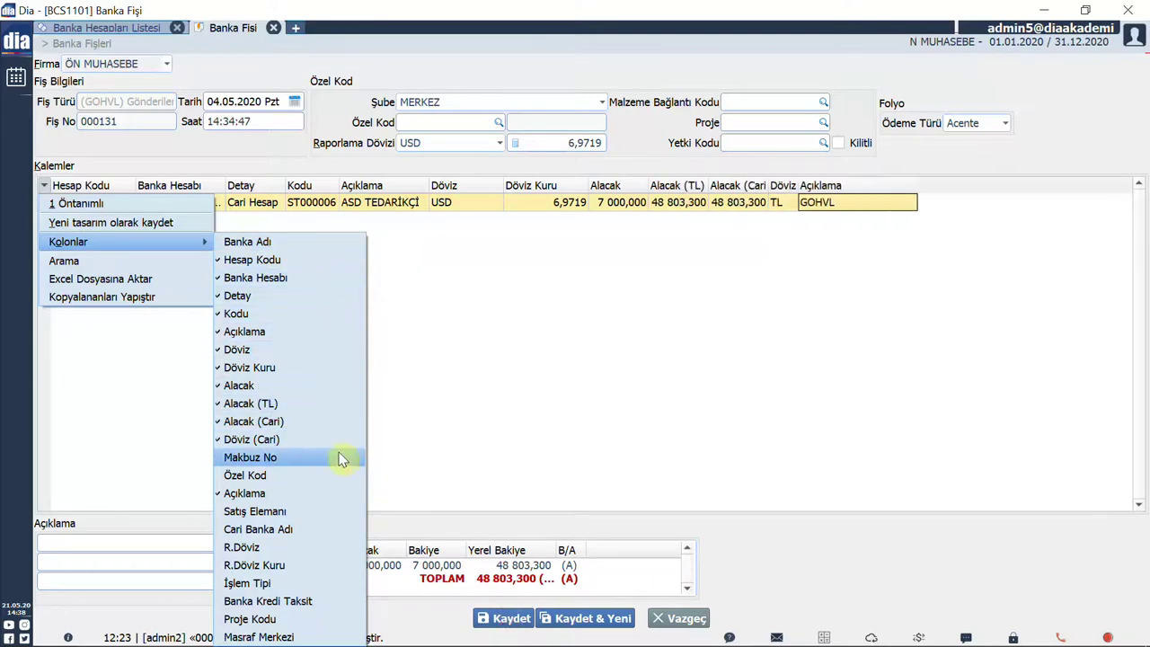
click(342, 459)
click(643, 193)
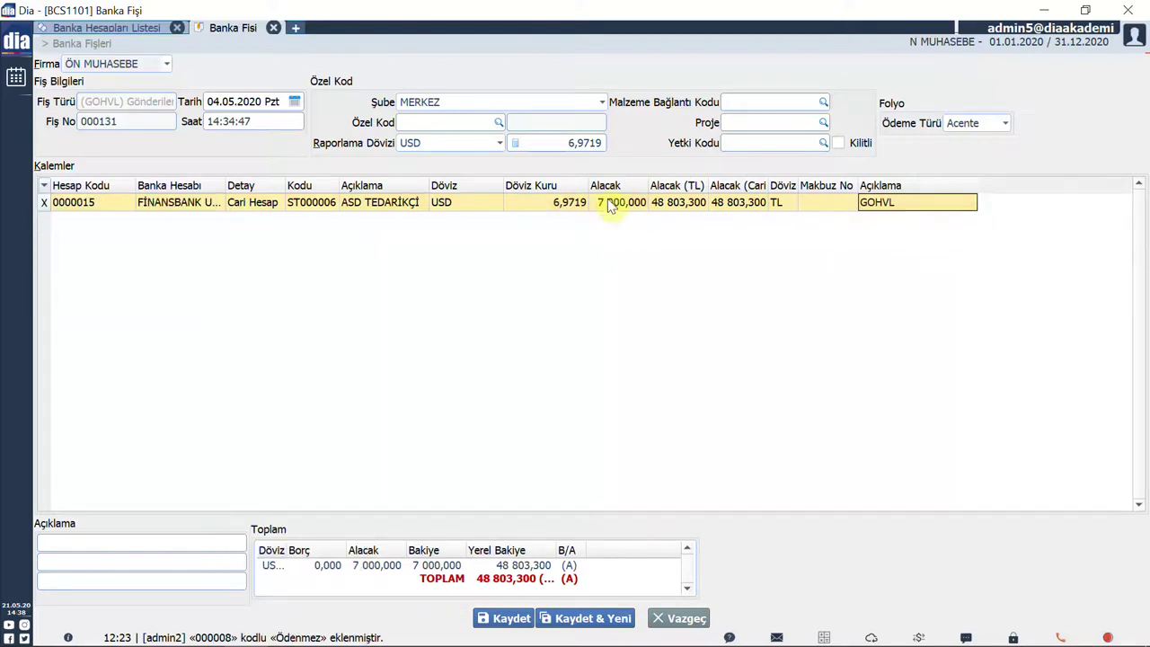
drag(708, 185, 736, 185)
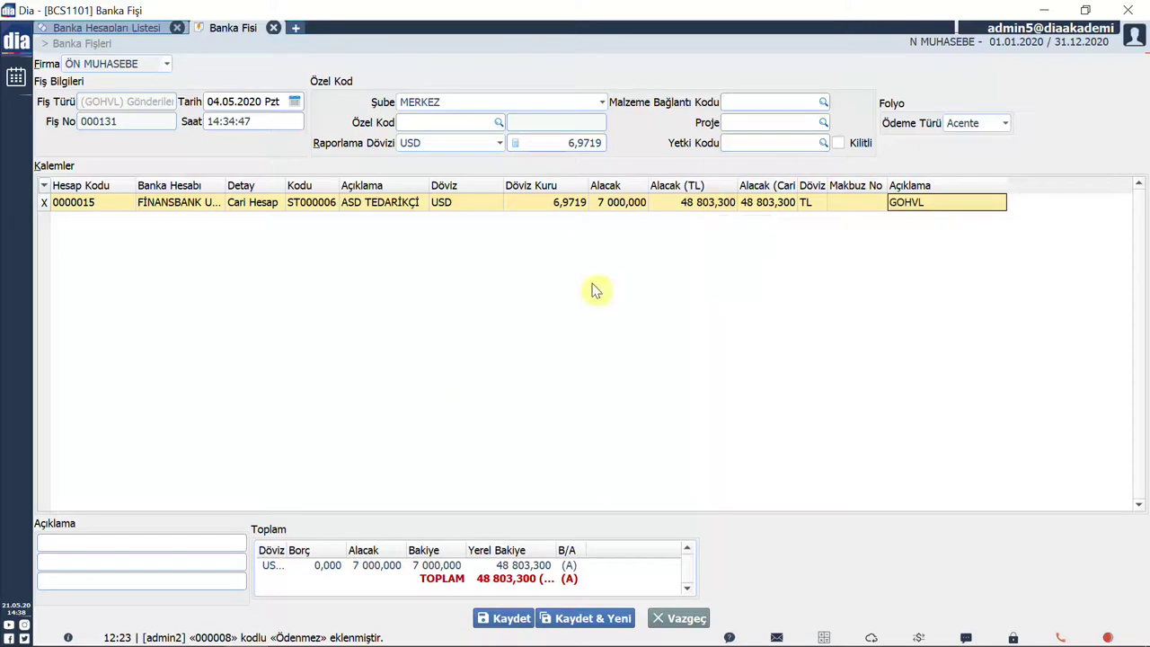
Step: Enter USD GOHVL in the slip's first description line and save the slip
click(233, 544)
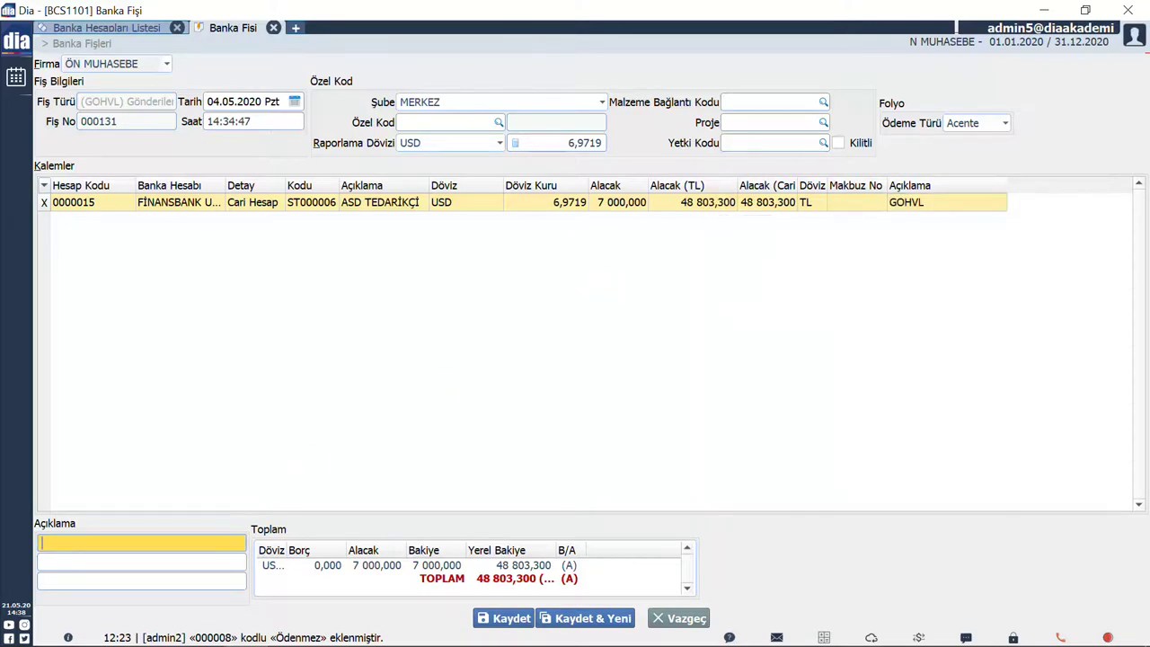
text(USD GOHVL)
click(514, 621)
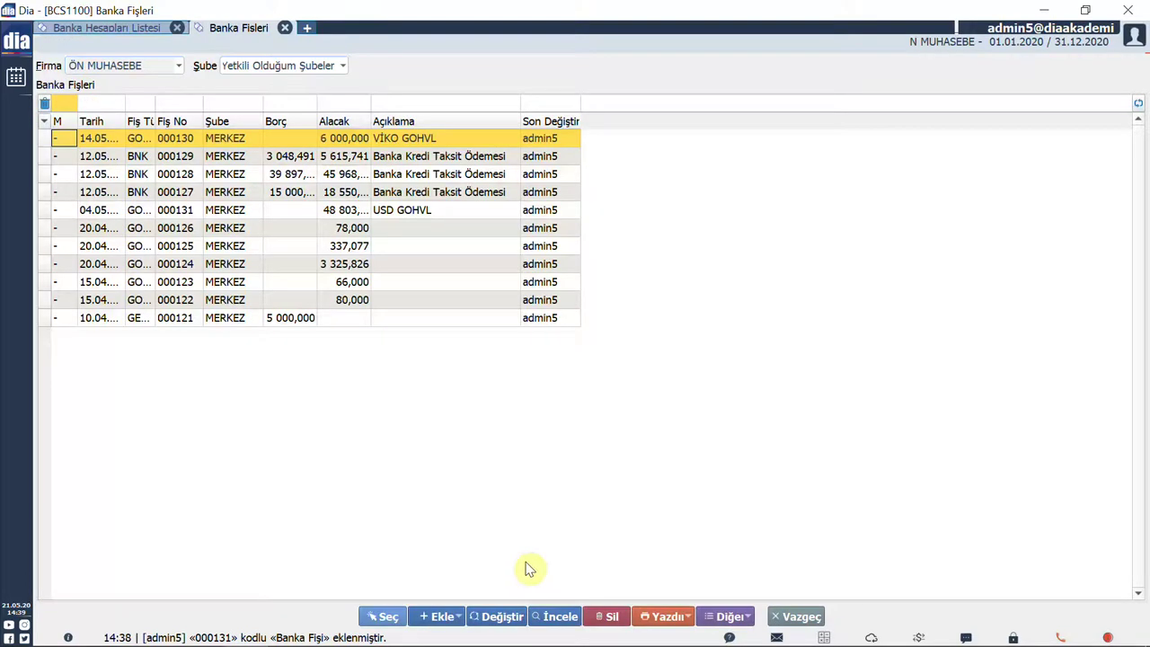
Step: Add a Kur Farkı Fişi and calculate the exchange difference with Döviz set to USD, leaving Banka Hesap Kodu blank
click(454, 618)
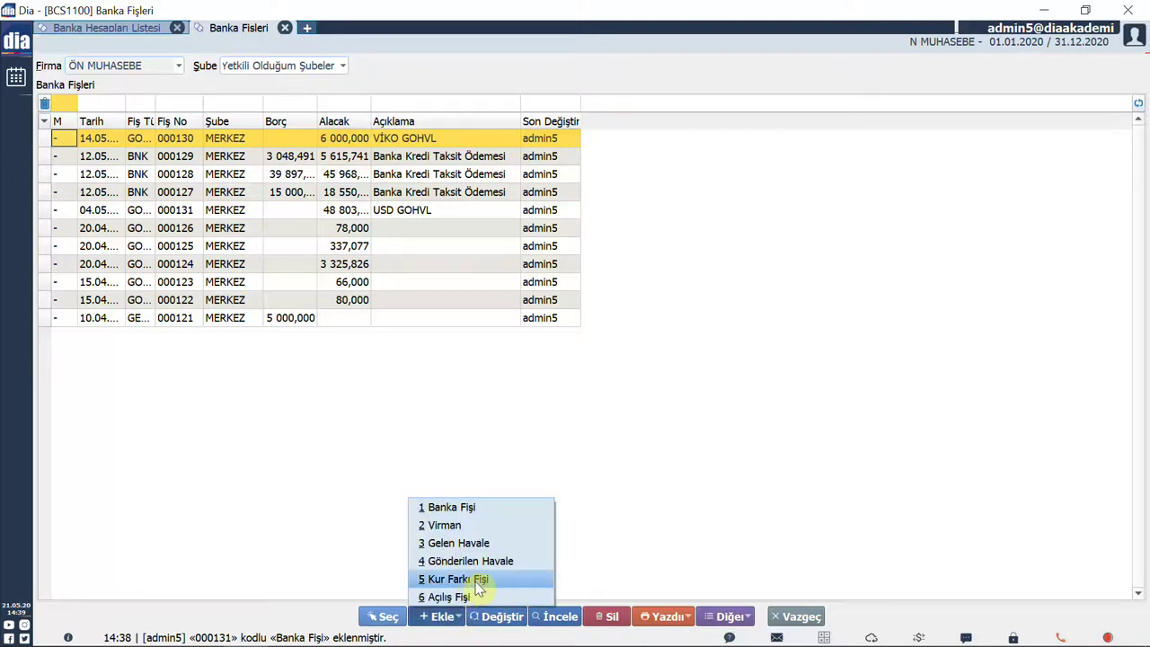
click(476, 581)
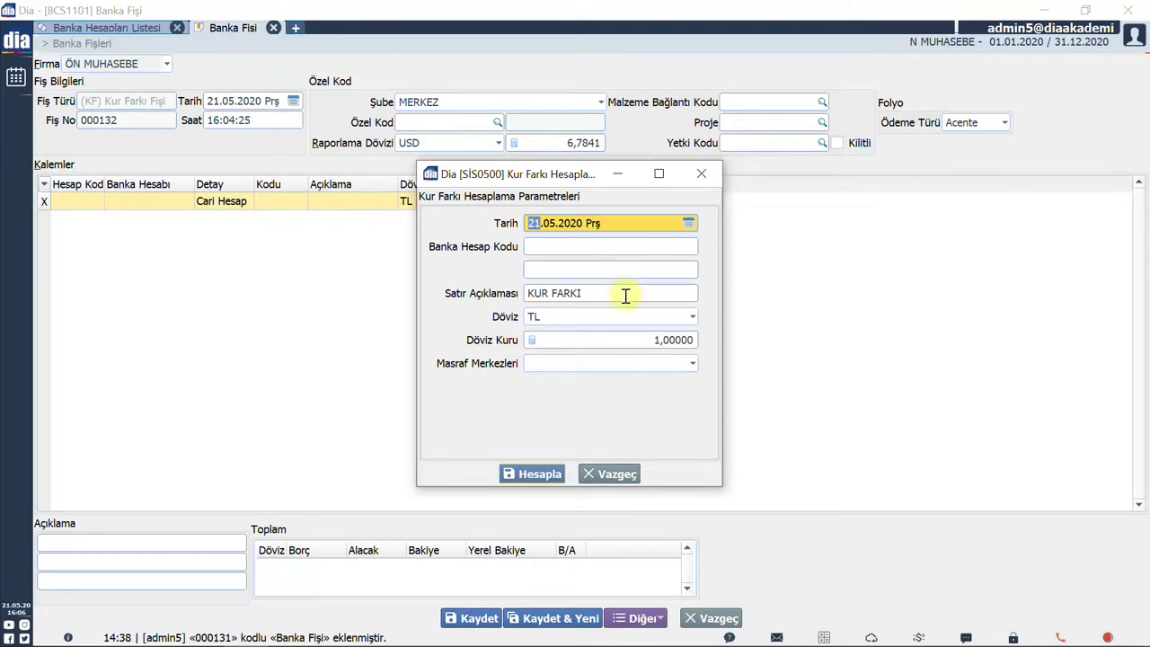
click(688, 316)
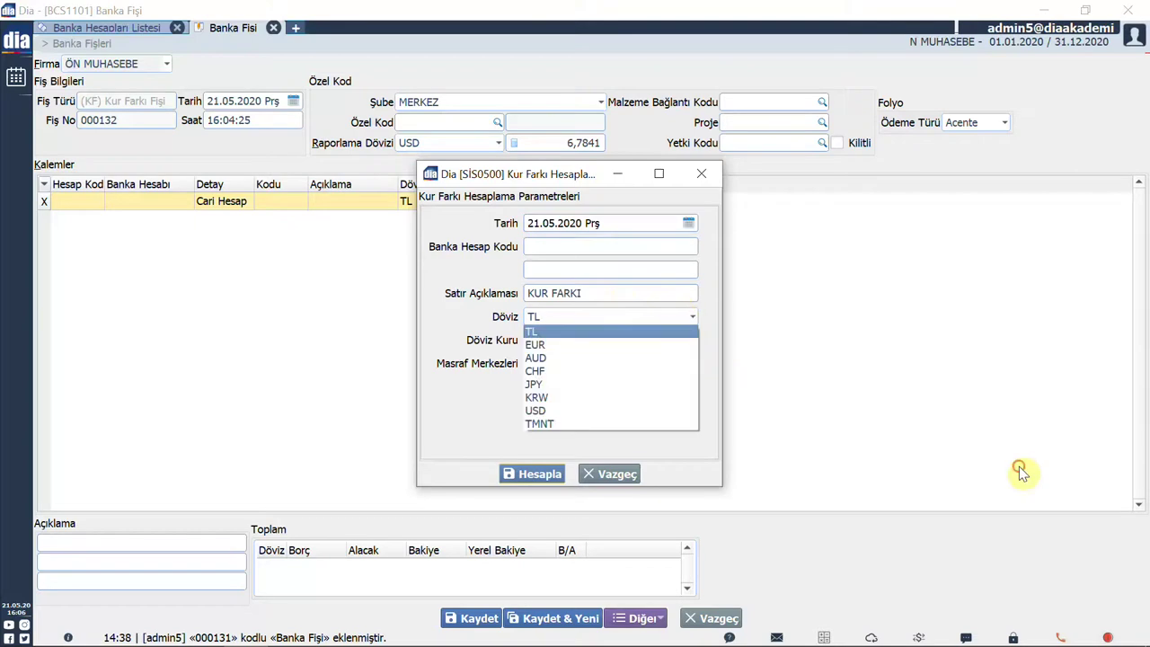
click(652, 410)
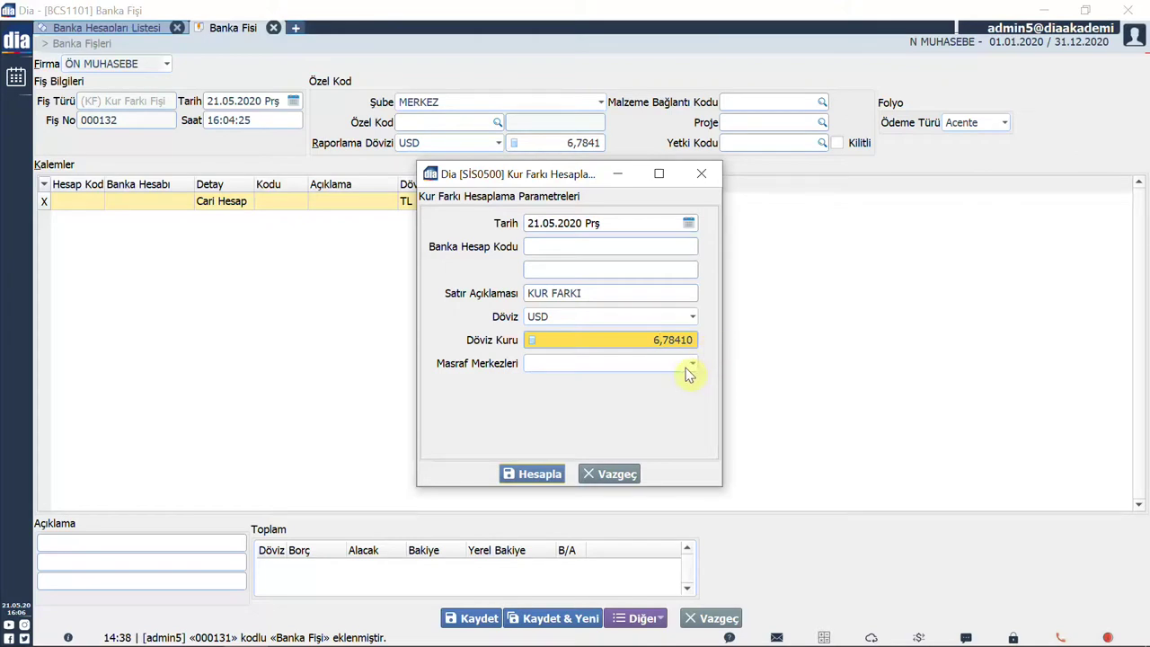
click(556, 475)
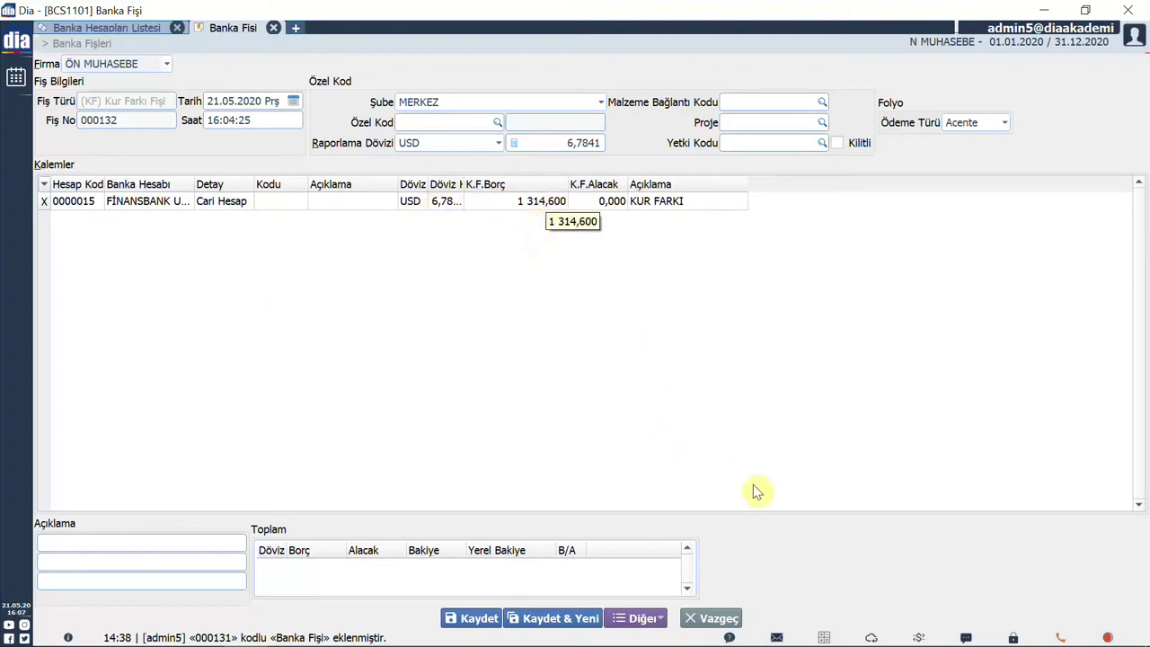
click(824, 636)
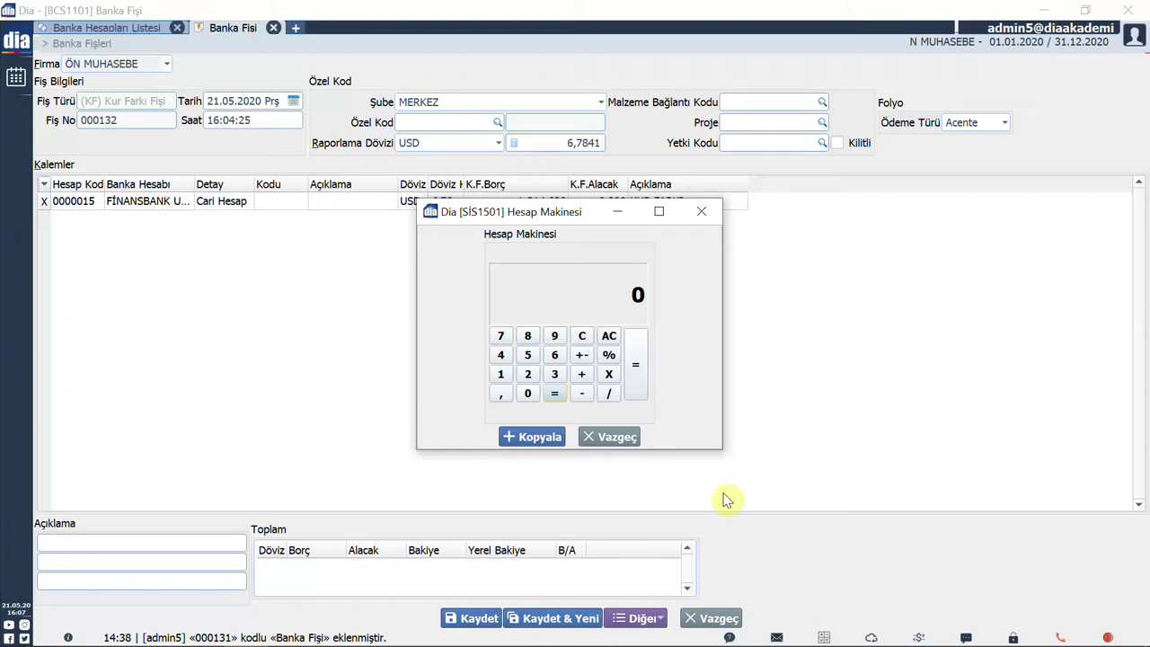
click(727, 500)
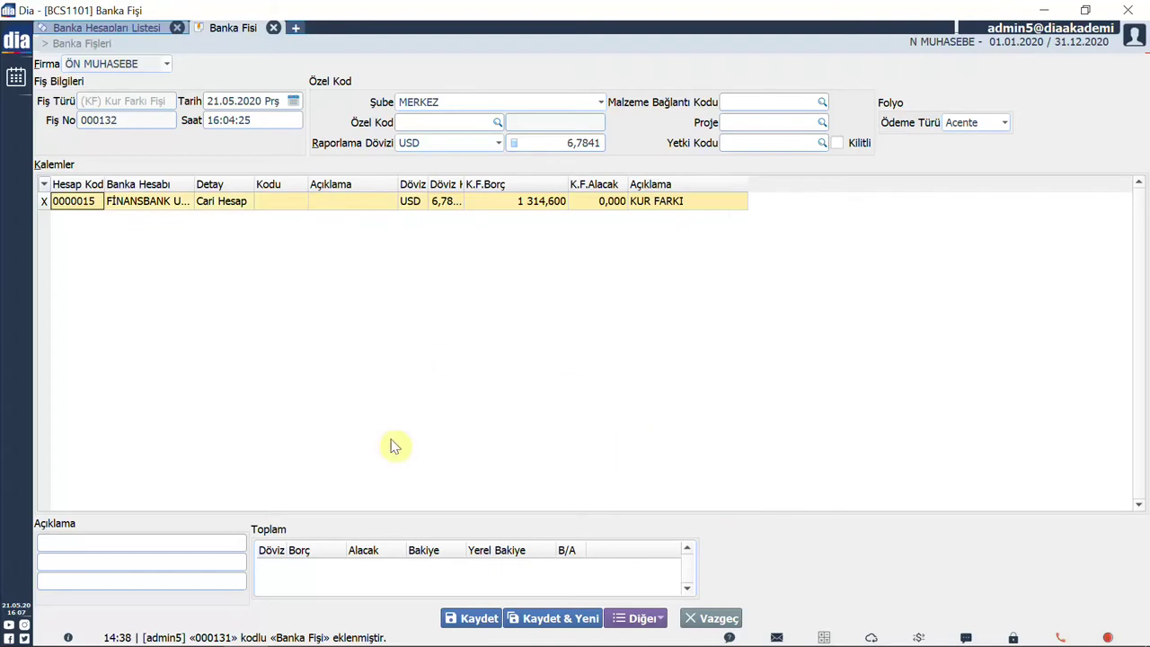
Step: Enter KF in the first description line of the exchange difference slip and save the slip
click(227, 547)
text(KF)
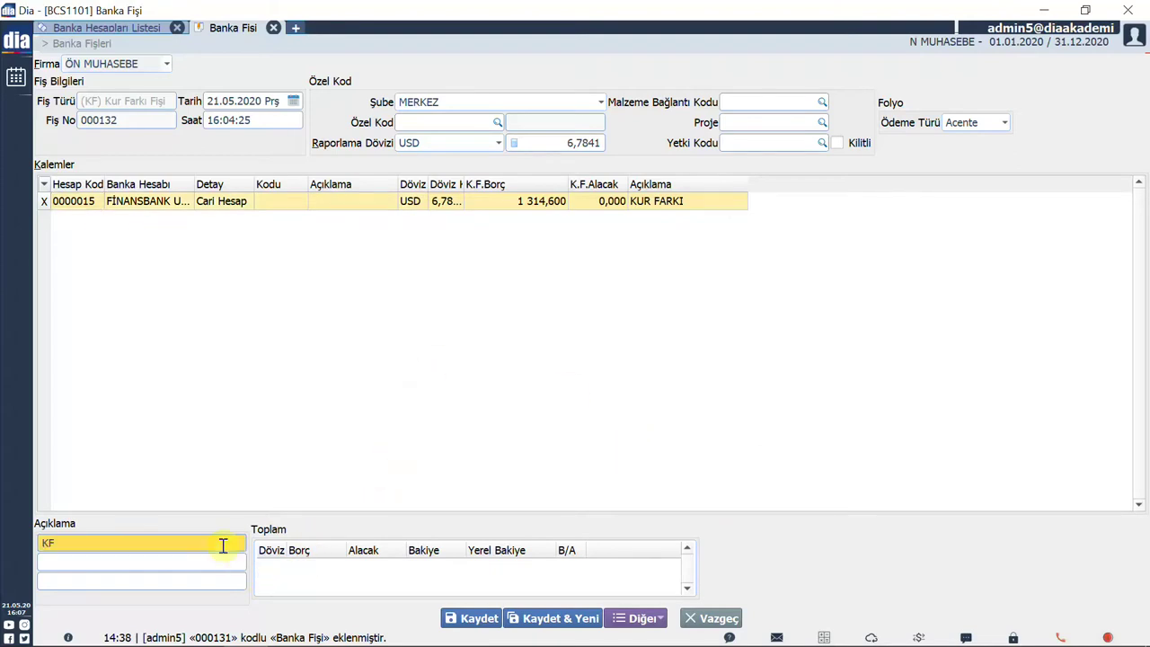
click(478, 618)
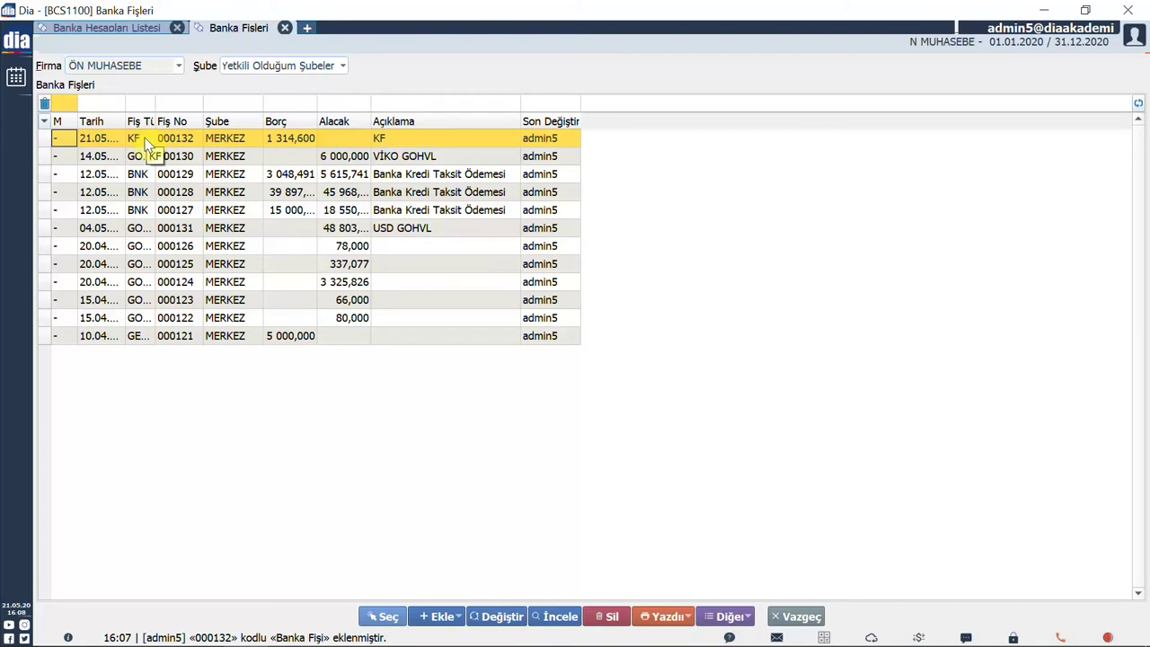
Step: Post the KF exchange difference slip to accounting with Muhasebeleştir and save the generated Muhasebe Fişi
click(723, 617)
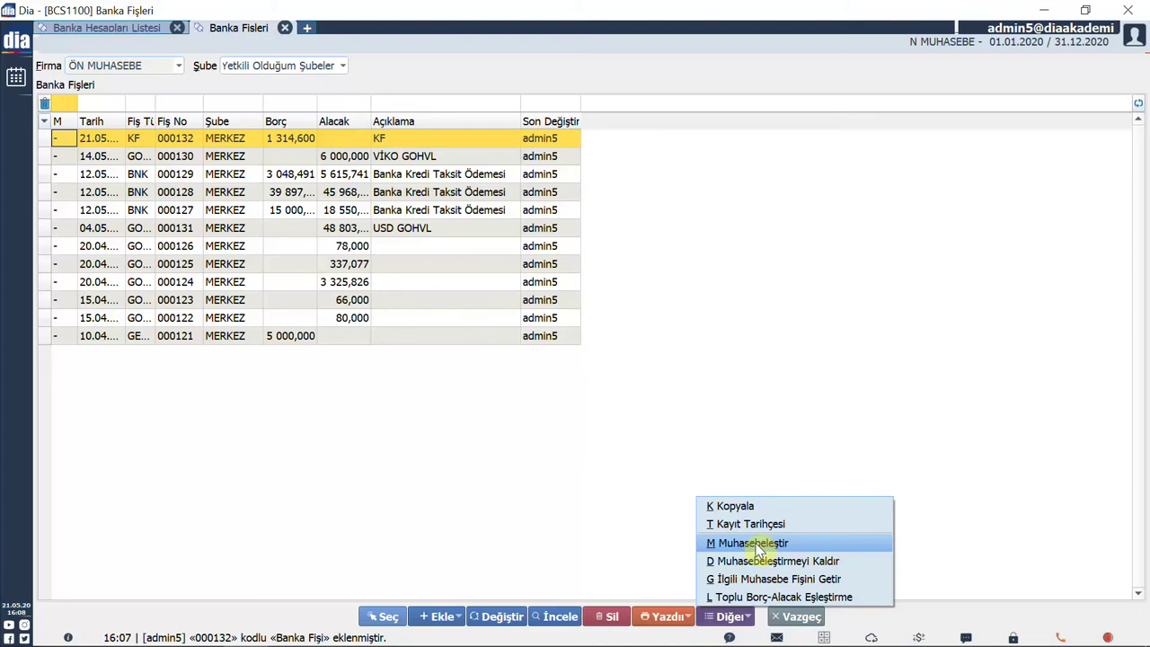
click(757, 545)
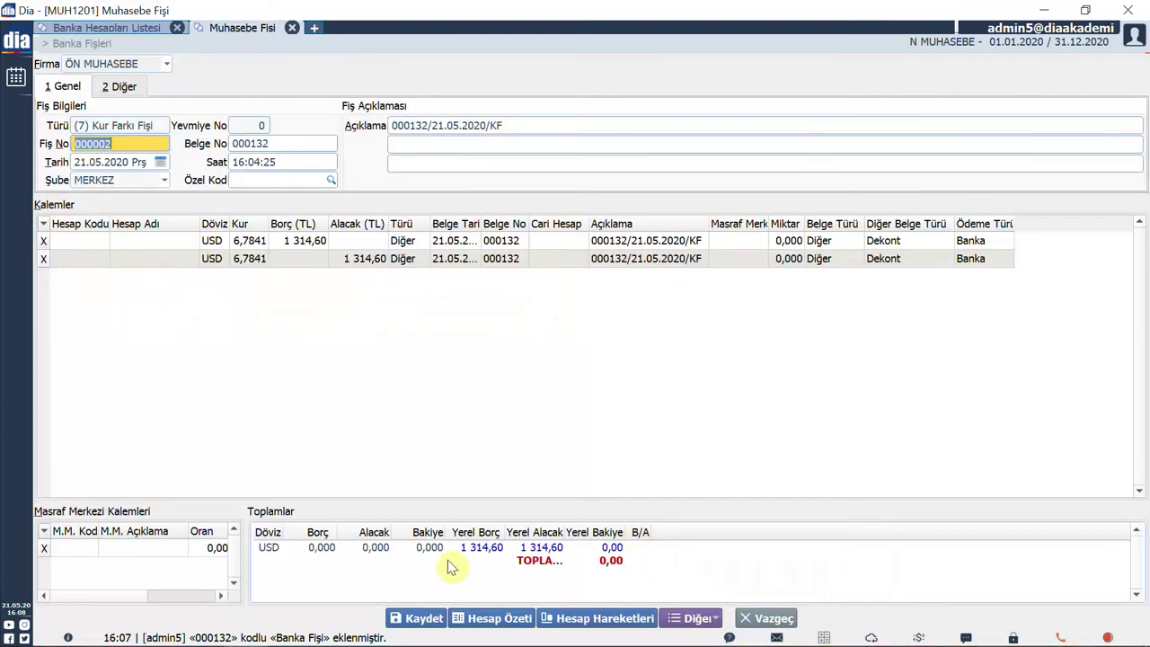
click(427, 617)
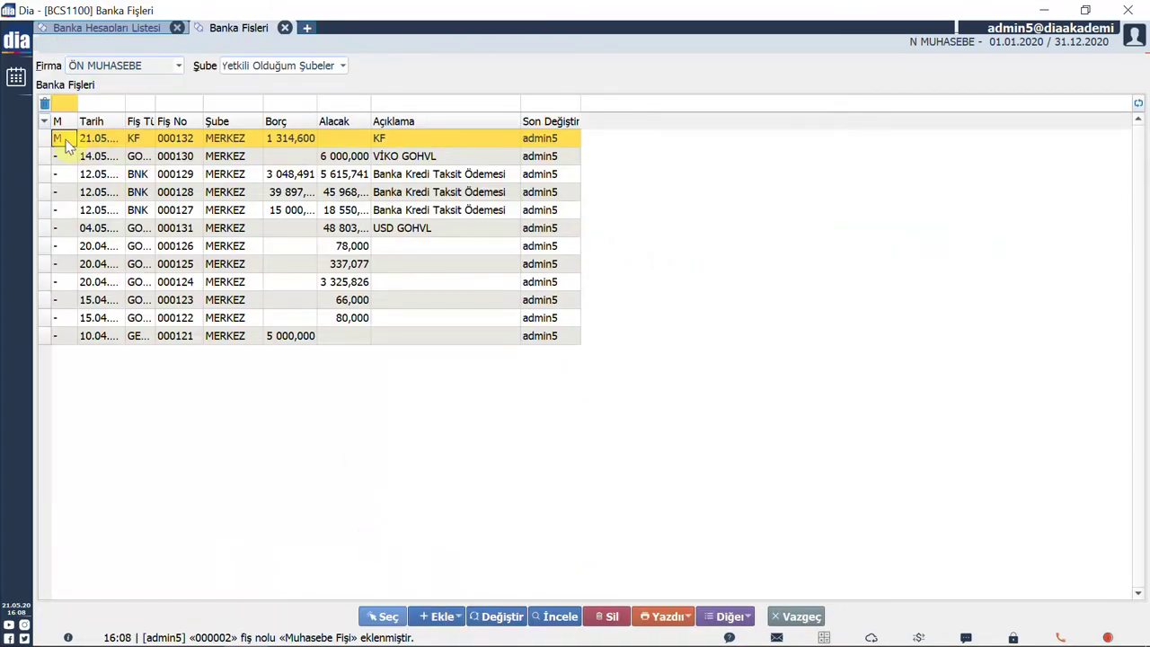